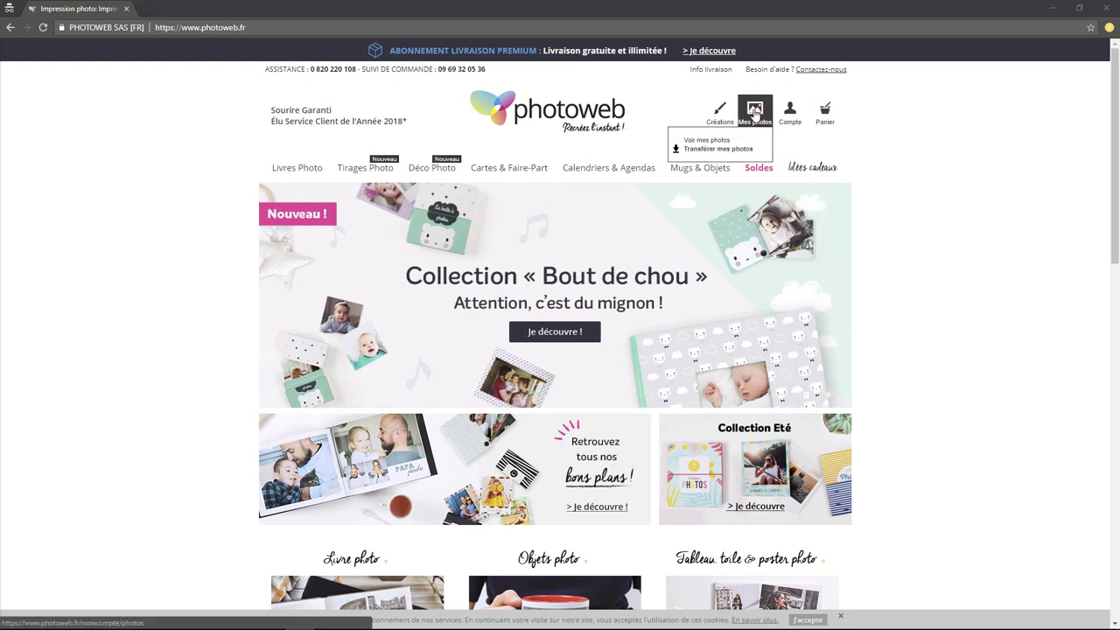
Go to Photoweb's Transférer mes photos page and look over the upload area
click(736, 151)
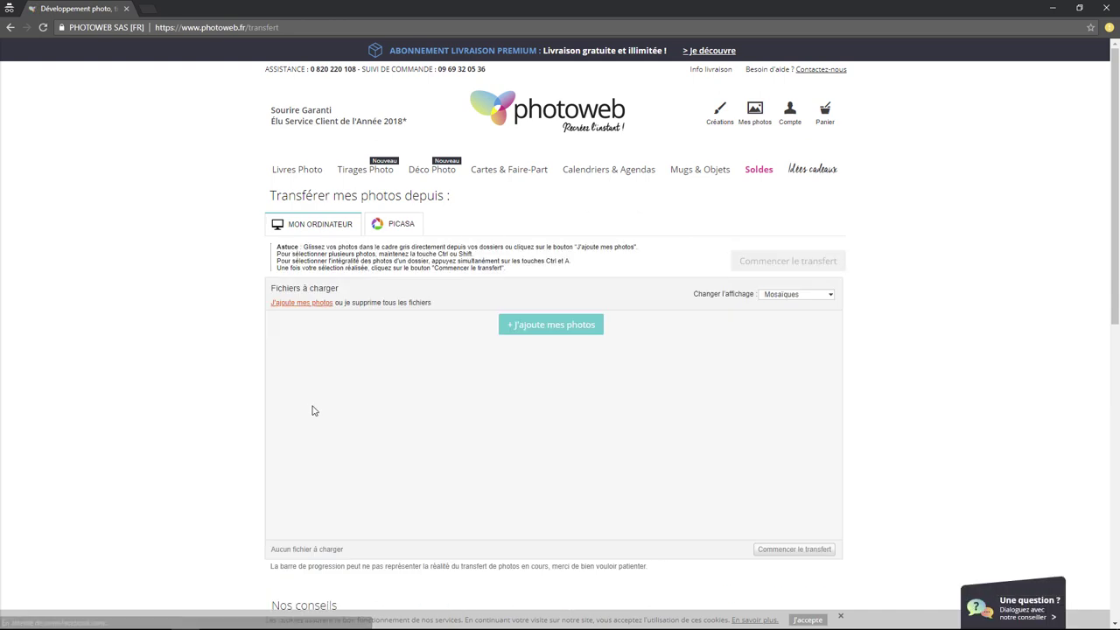
scroll(370, 428, down, 3)
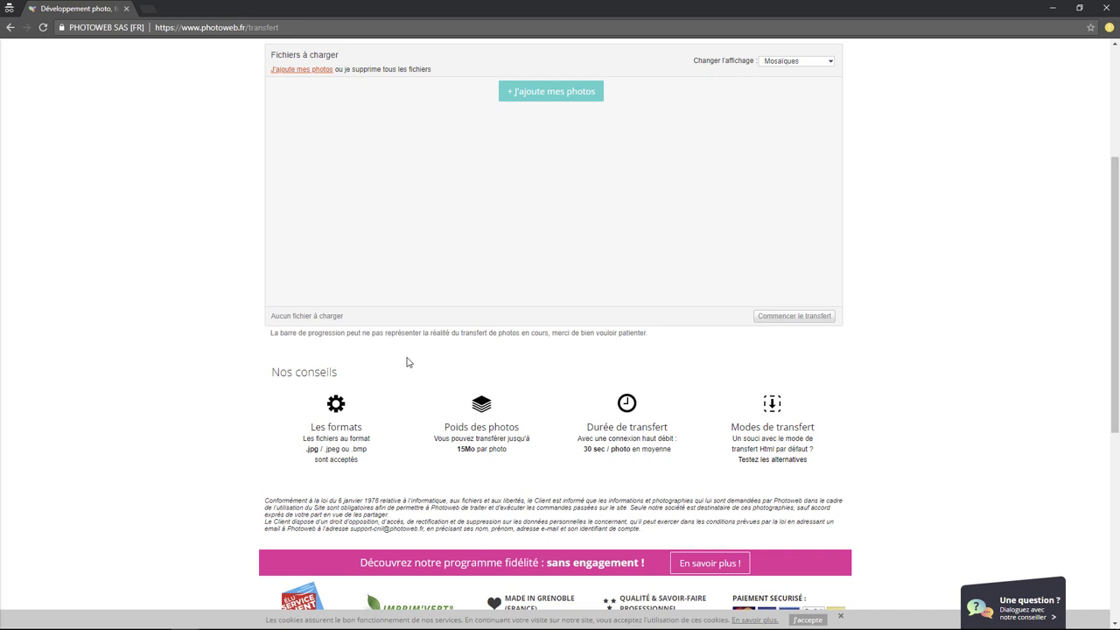
scroll(517, 276, up, 2)
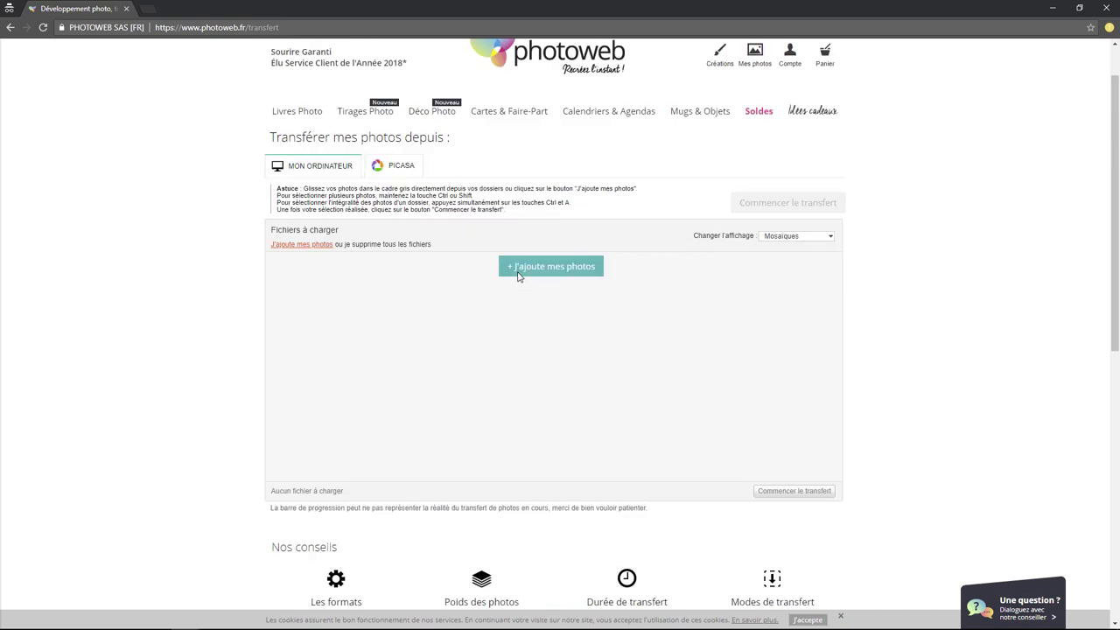
scroll(544, 316, down, 1)
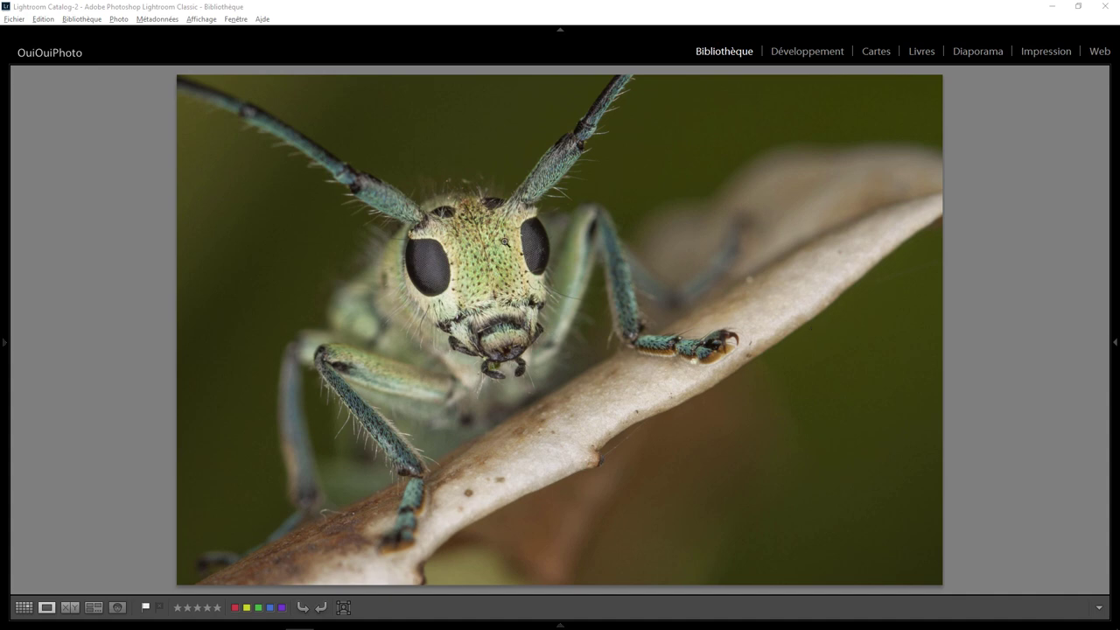
Begin a JPEG export of the beetle photo in sRVB, with file size limited to 15000 K
right_click(505, 218)
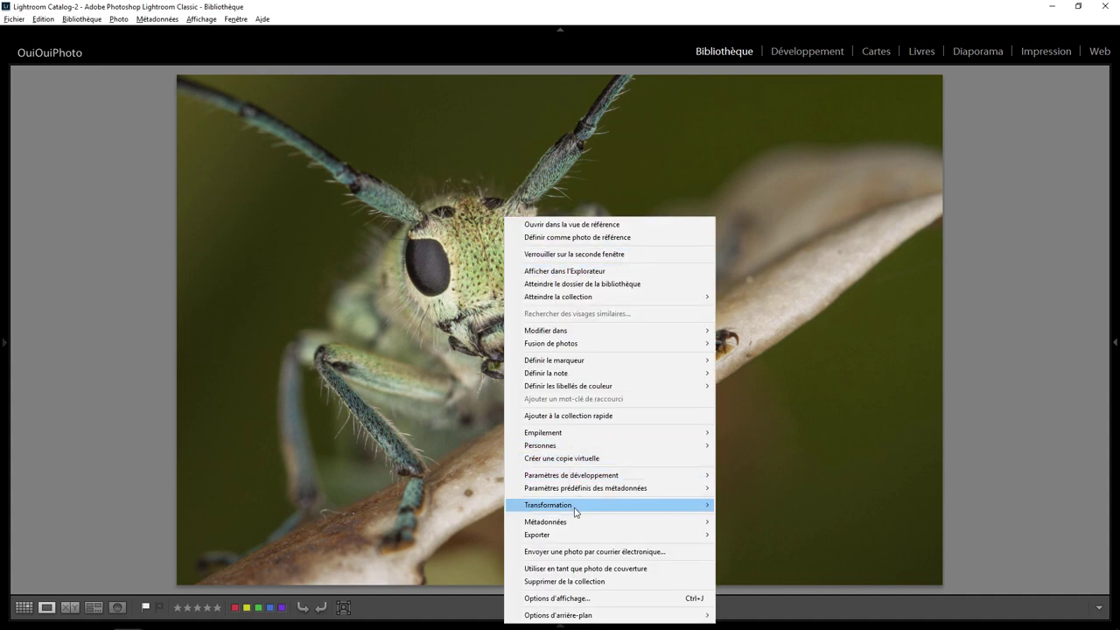
mouse_move(609, 535)
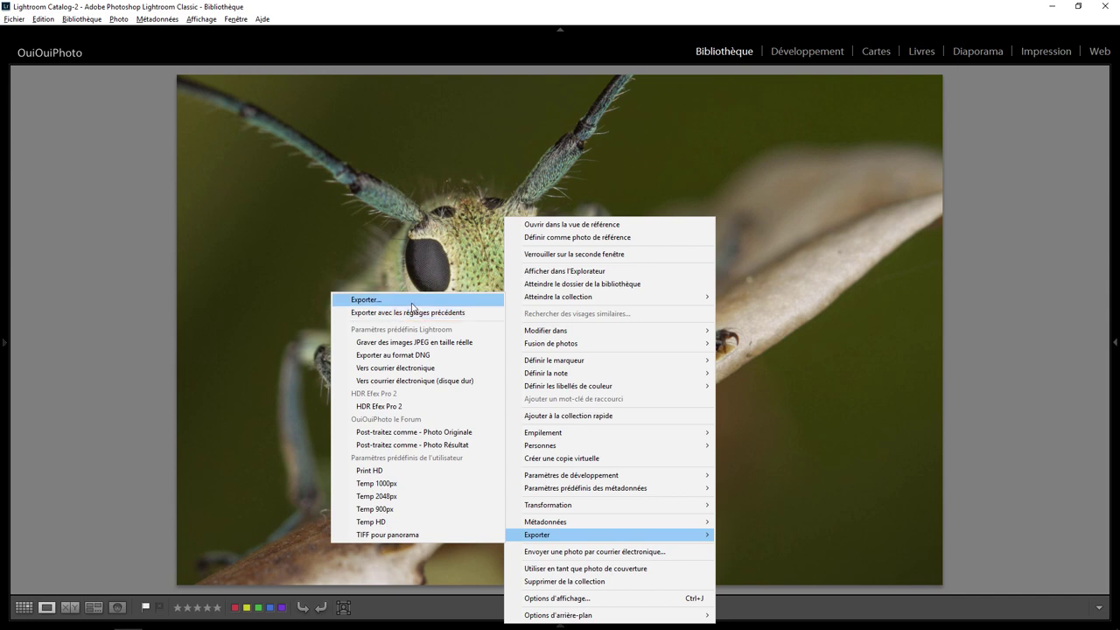
click(412, 300)
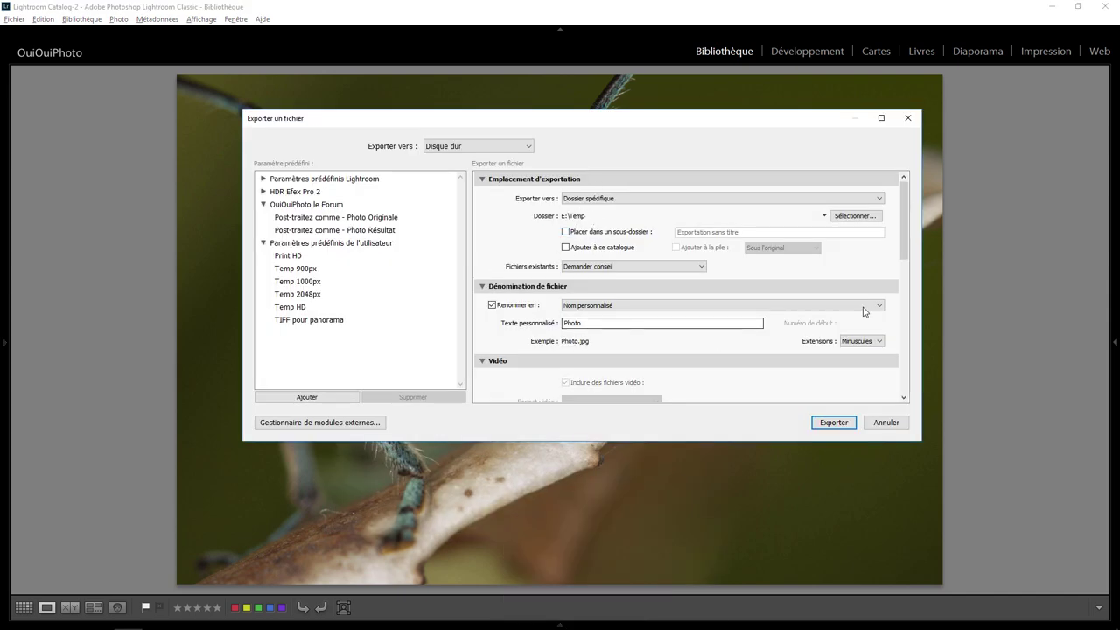
drag(903, 241, 902, 309)
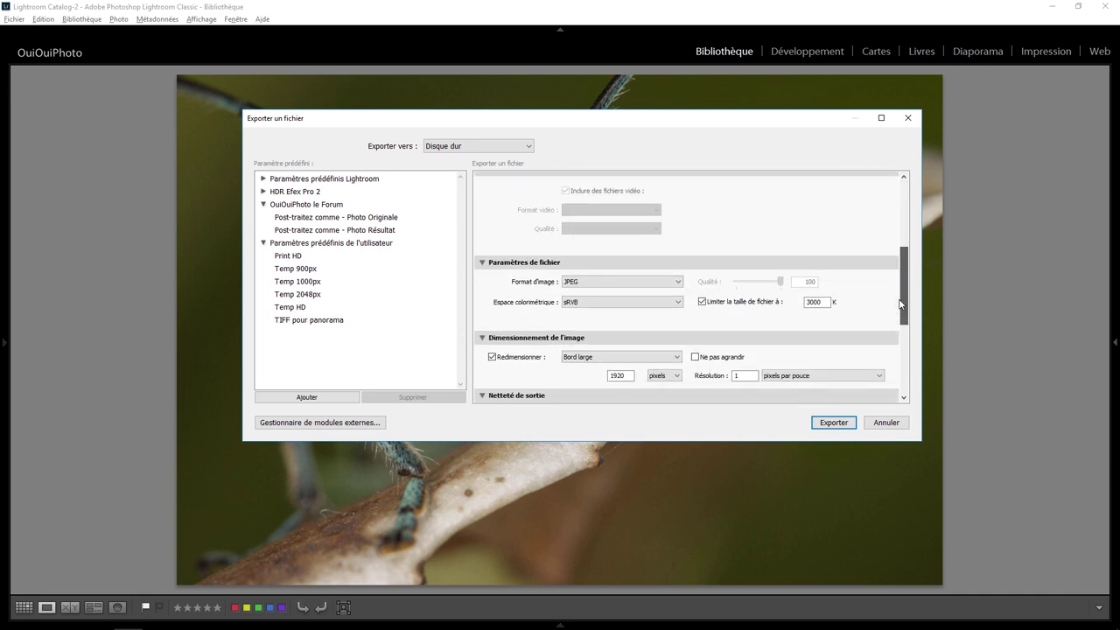
click(680, 303)
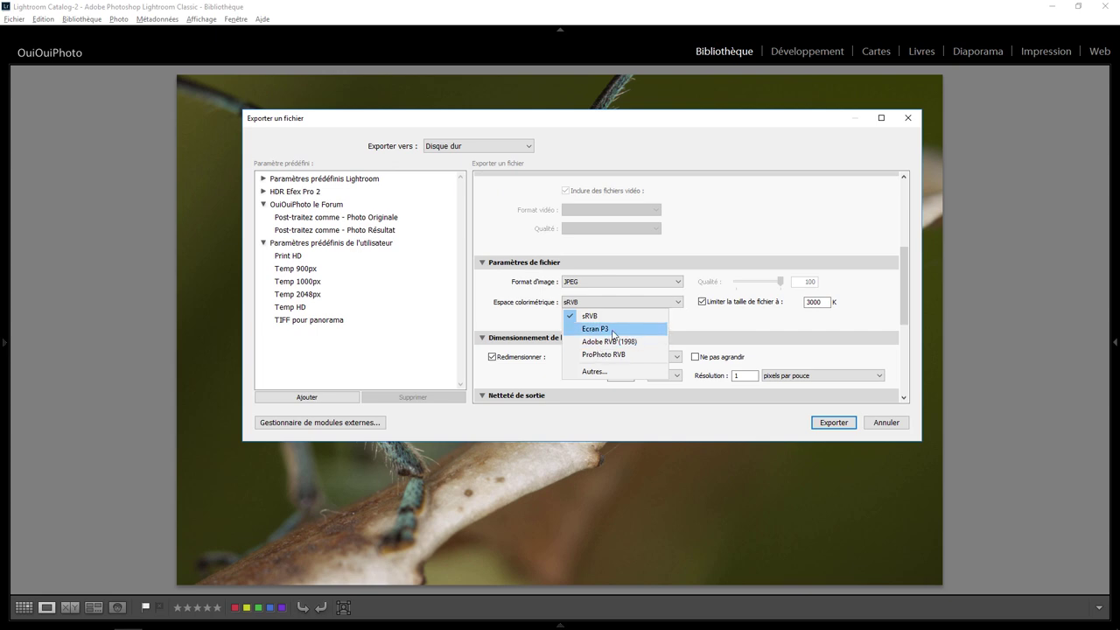
click(715, 320)
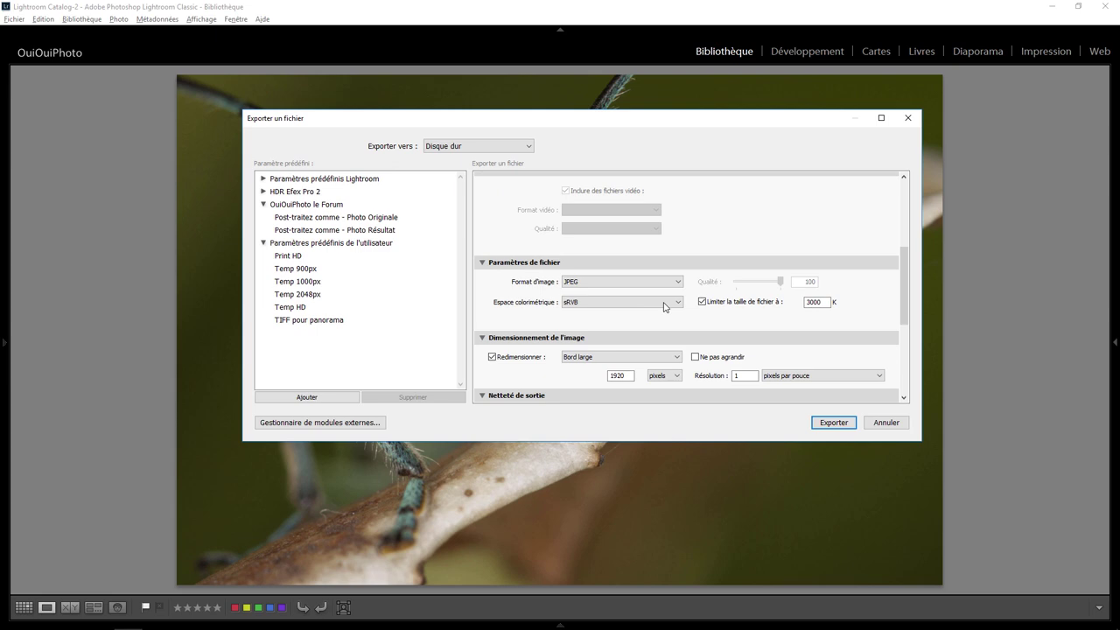
double_click(821, 302)
text(15)
text(000)
Turn off Redimensionner and set output sharpening (Netteté pour) to Papier mat
scroll(693, 304, down, 5)
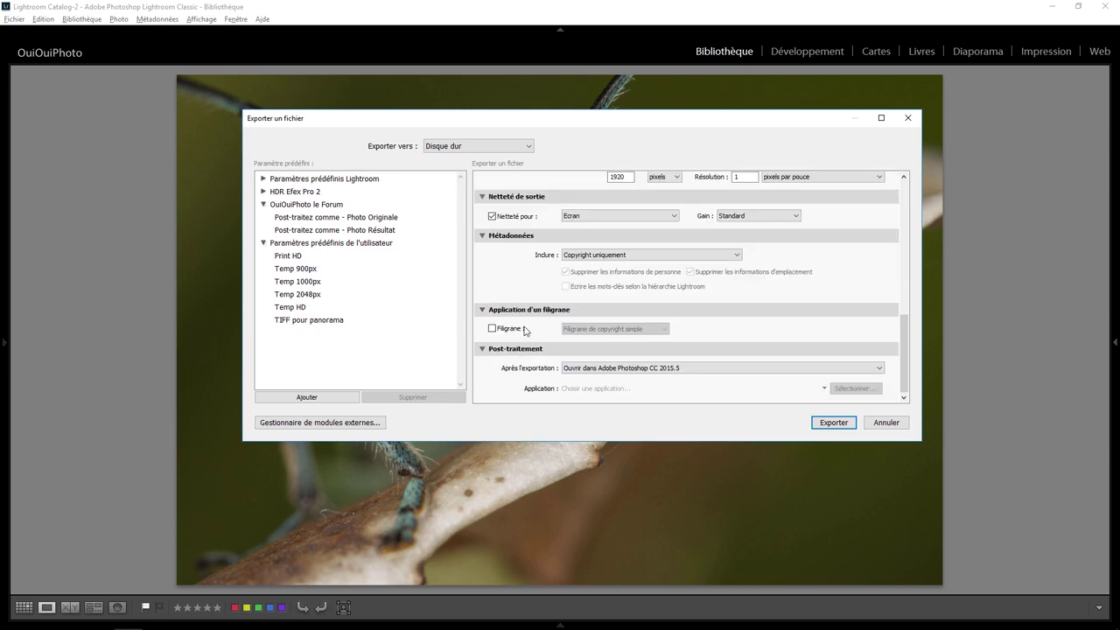
scroll(549, 287, up, 8)
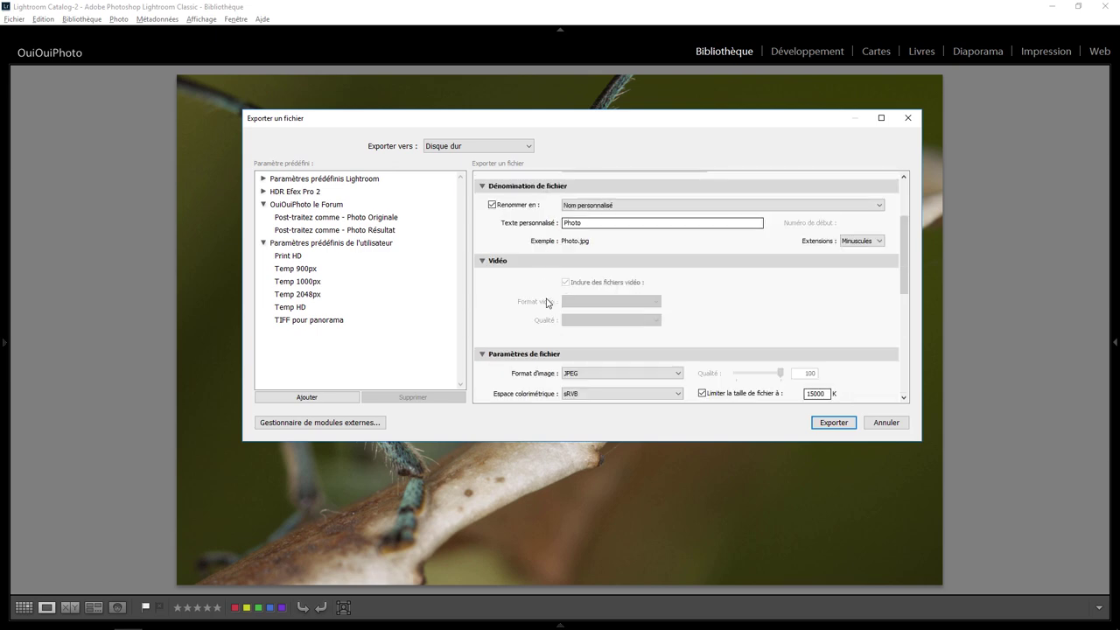
scroll(771, 311, down, 3)
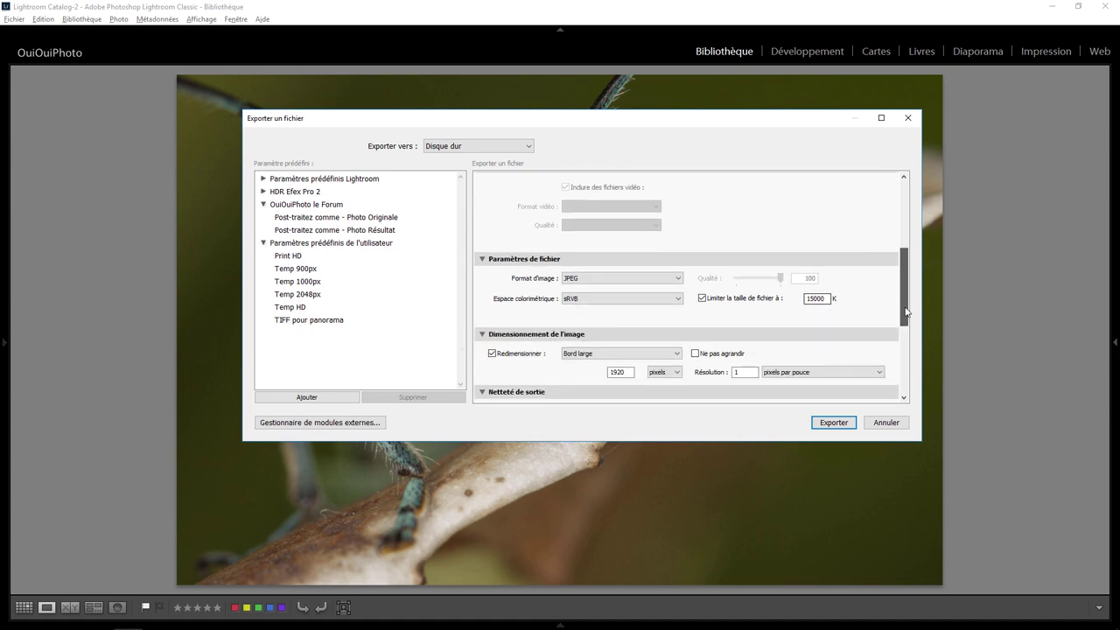
click(515, 330)
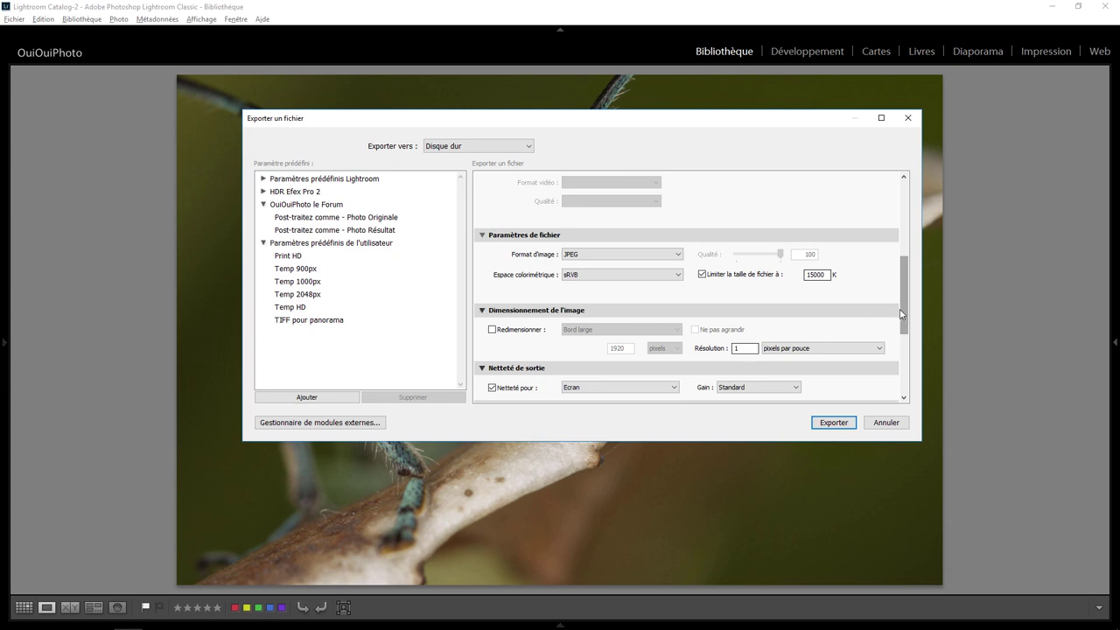
drag(906, 309, 906, 331)
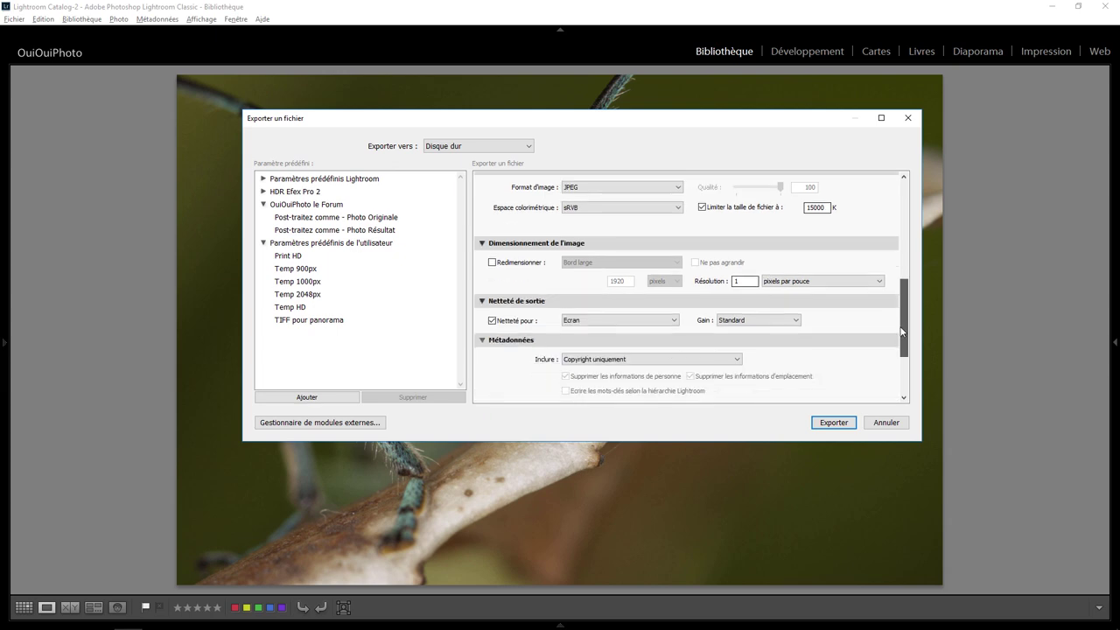
click(667, 320)
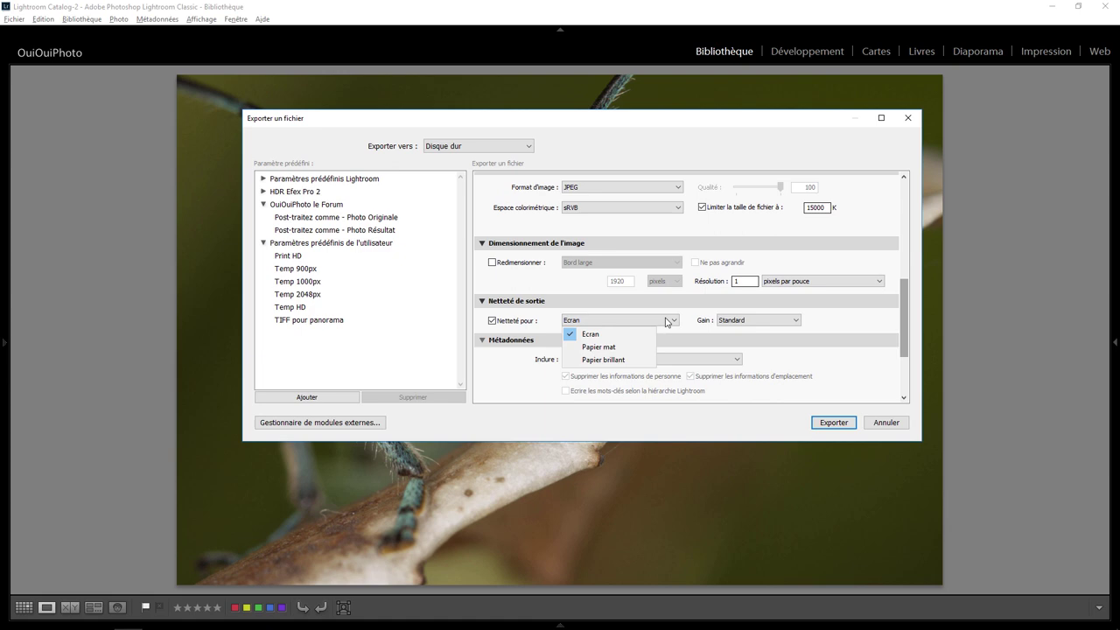
click(593, 349)
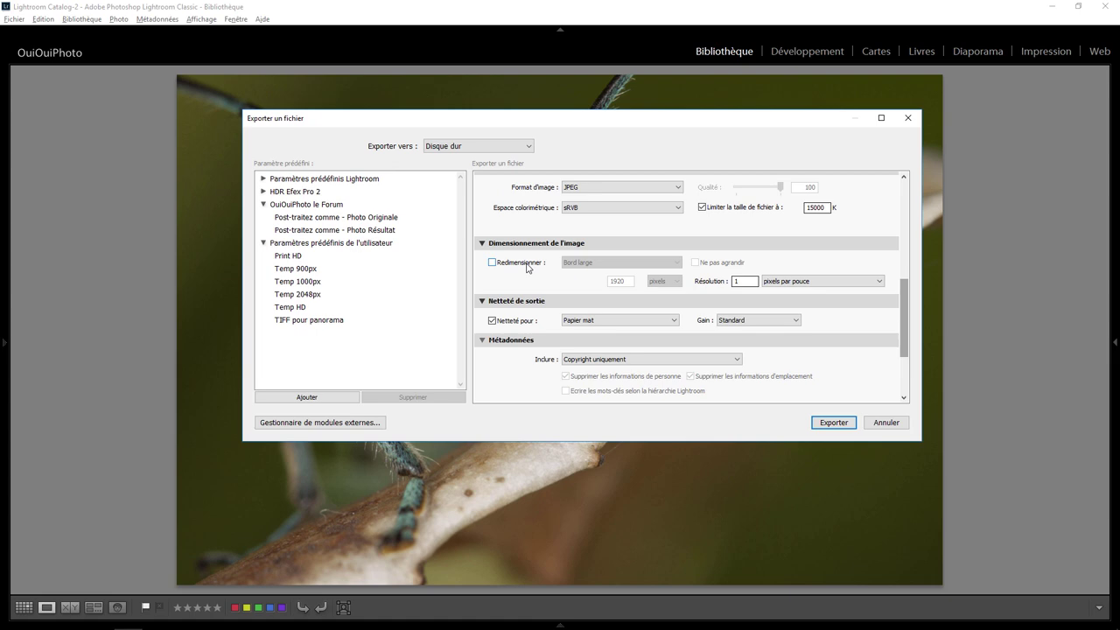
scroll(559, 251, up, 5)
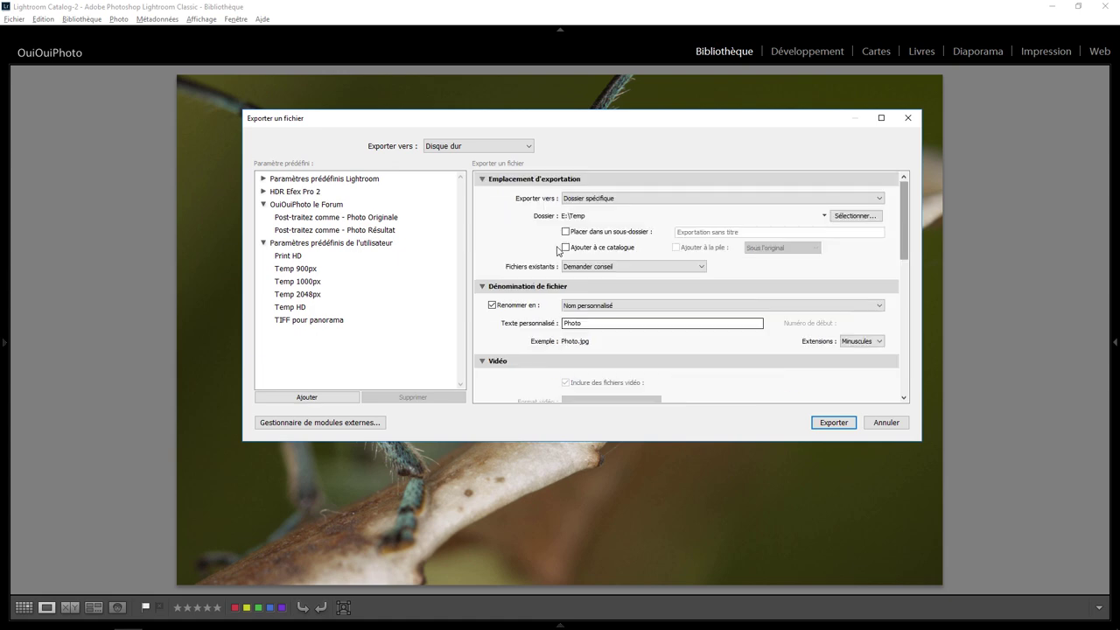
scroll(559, 294, down, 5)
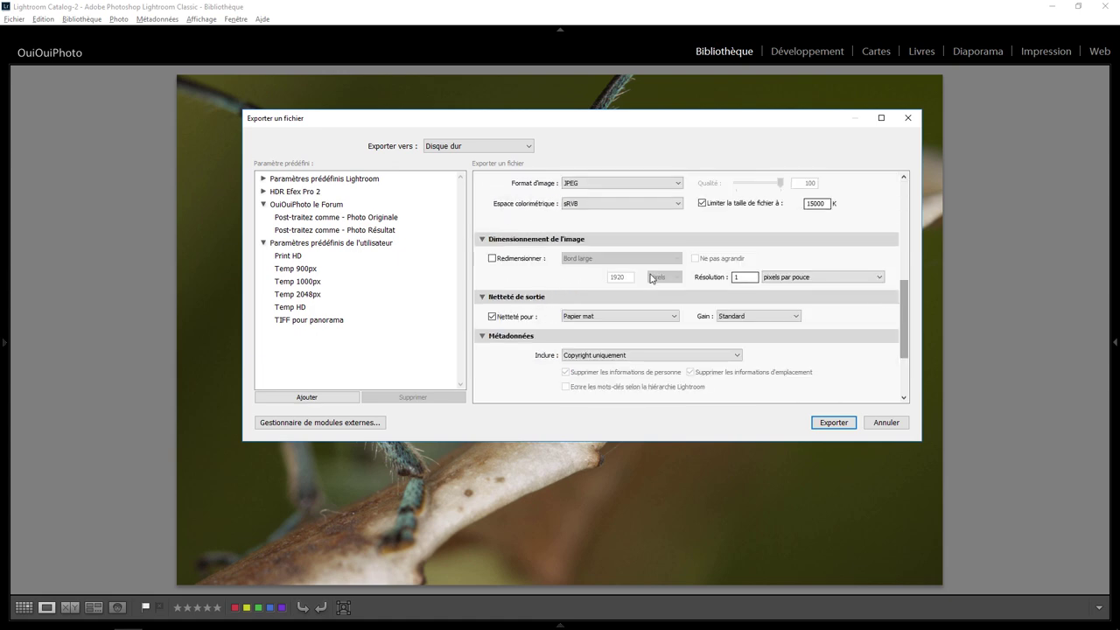
Export over the old Photo.jpg, then check its pixel dimensions in Photoshop's Taille de l'image
click(833, 423)
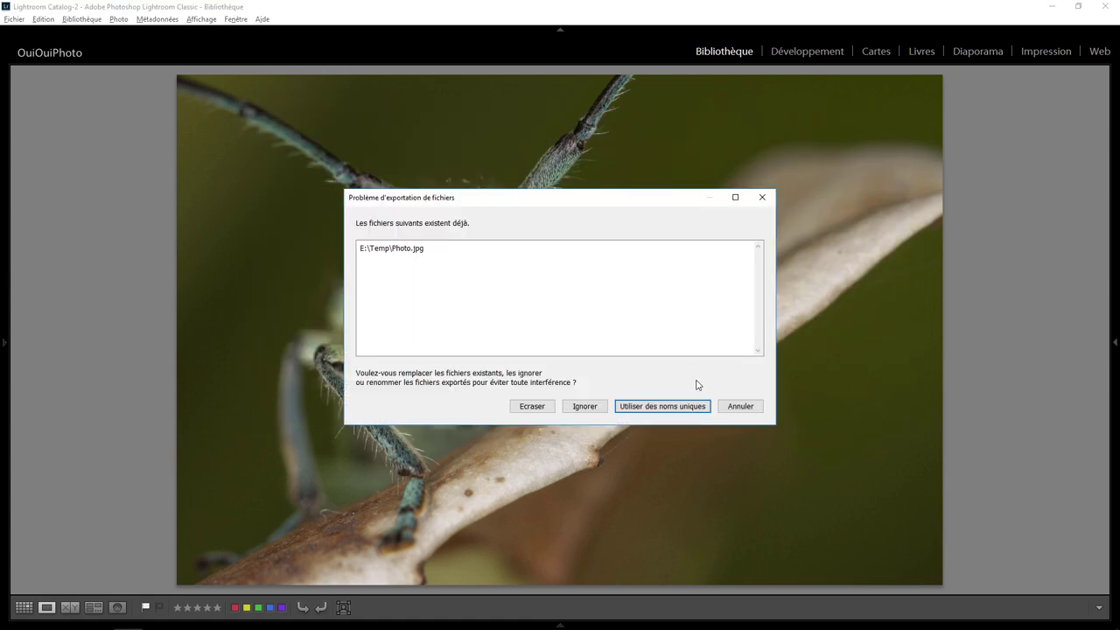
click(531, 407)
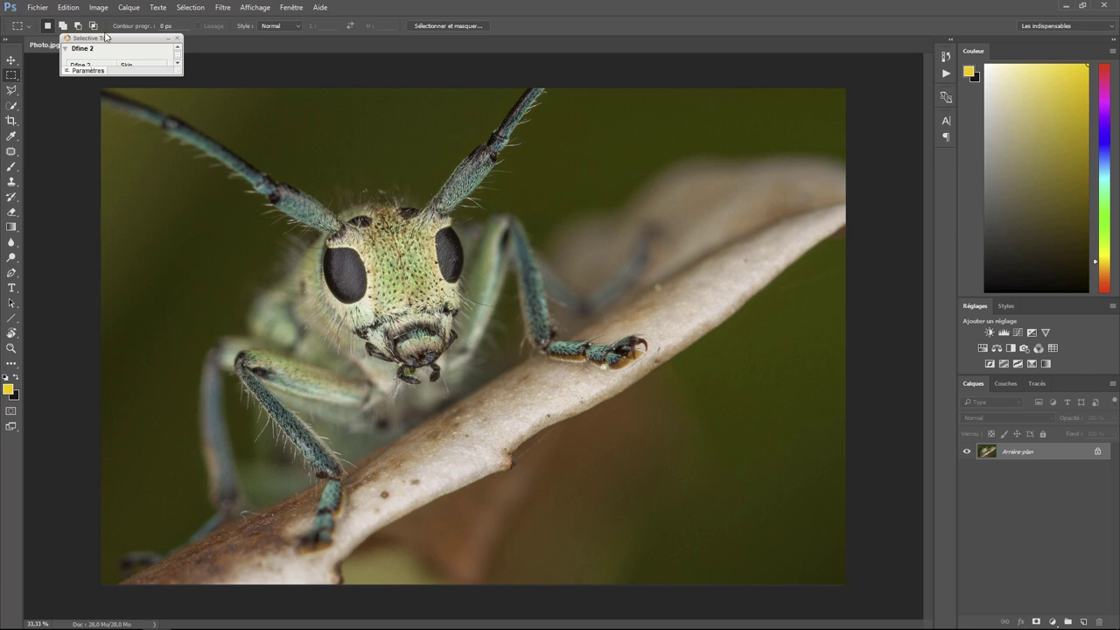
click(91, 8)
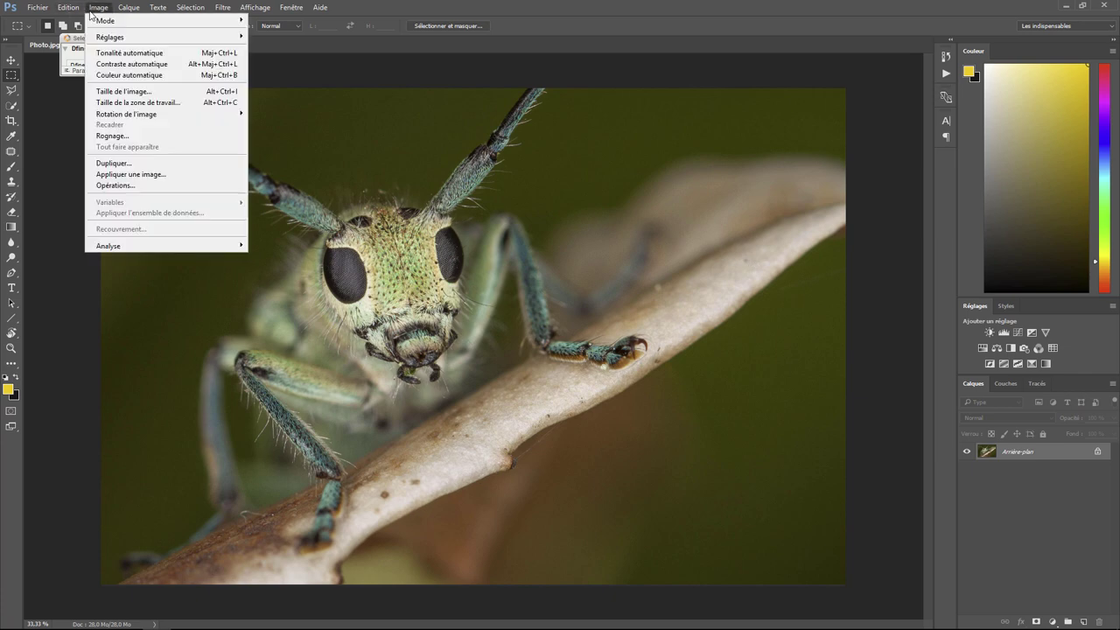
click(114, 91)
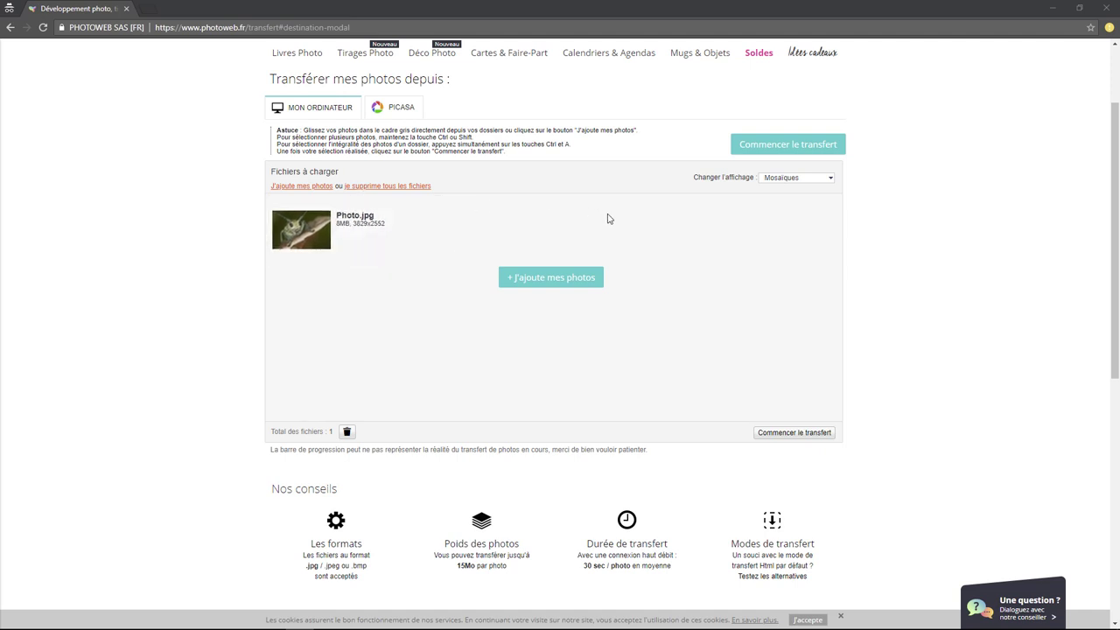
Upload Photo.jpg to Photoweb, saving it into a new album named 'Insectes'
click(794, 152)
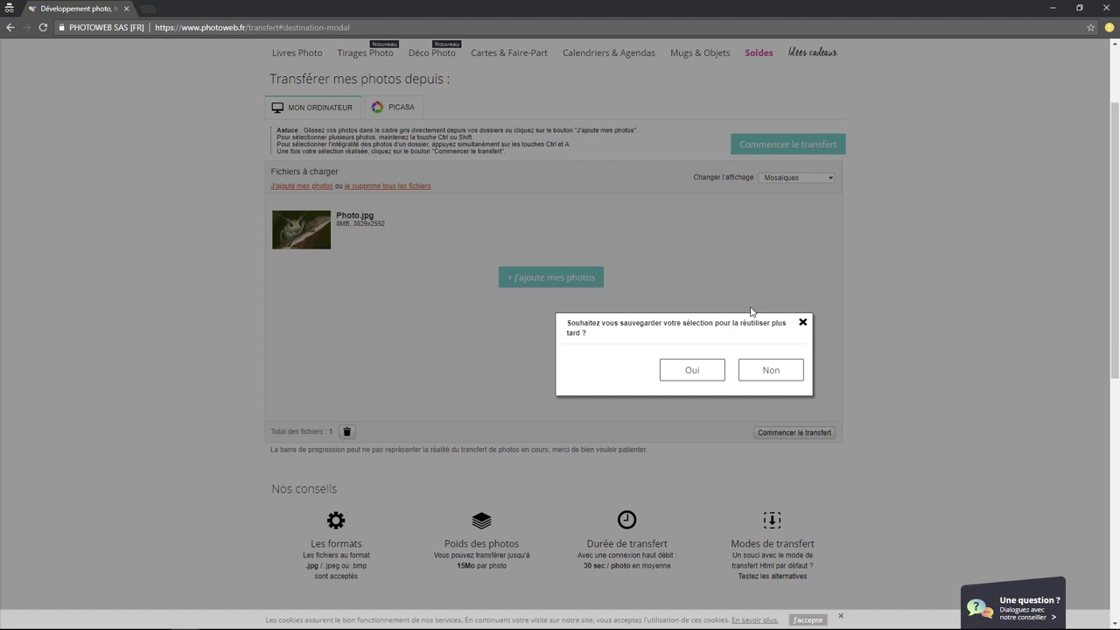
click(705, 371)
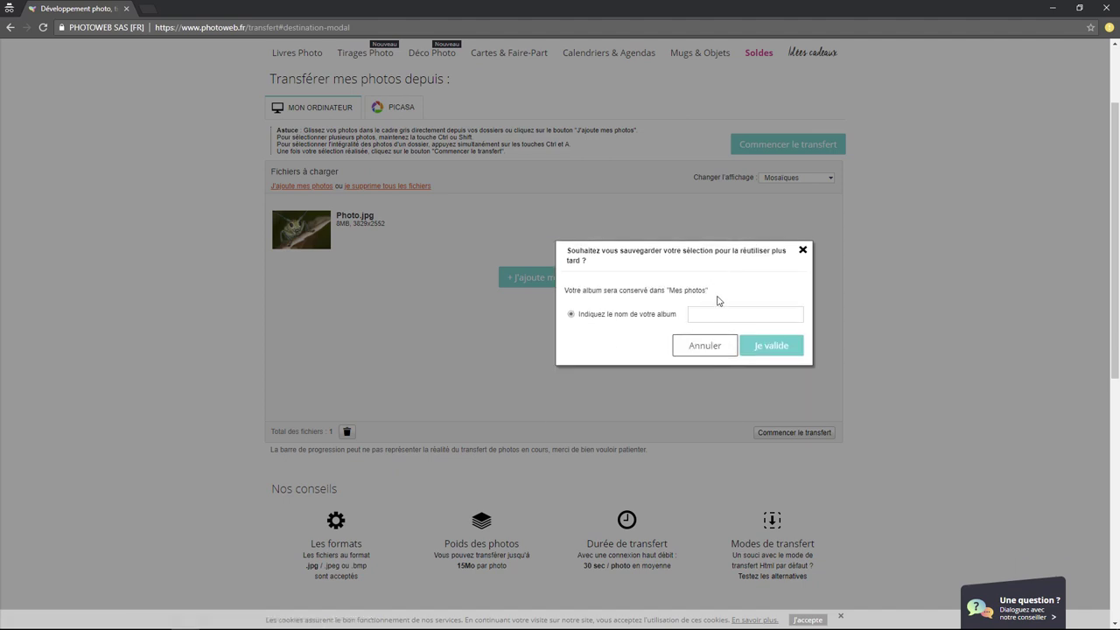
click(715, 313)
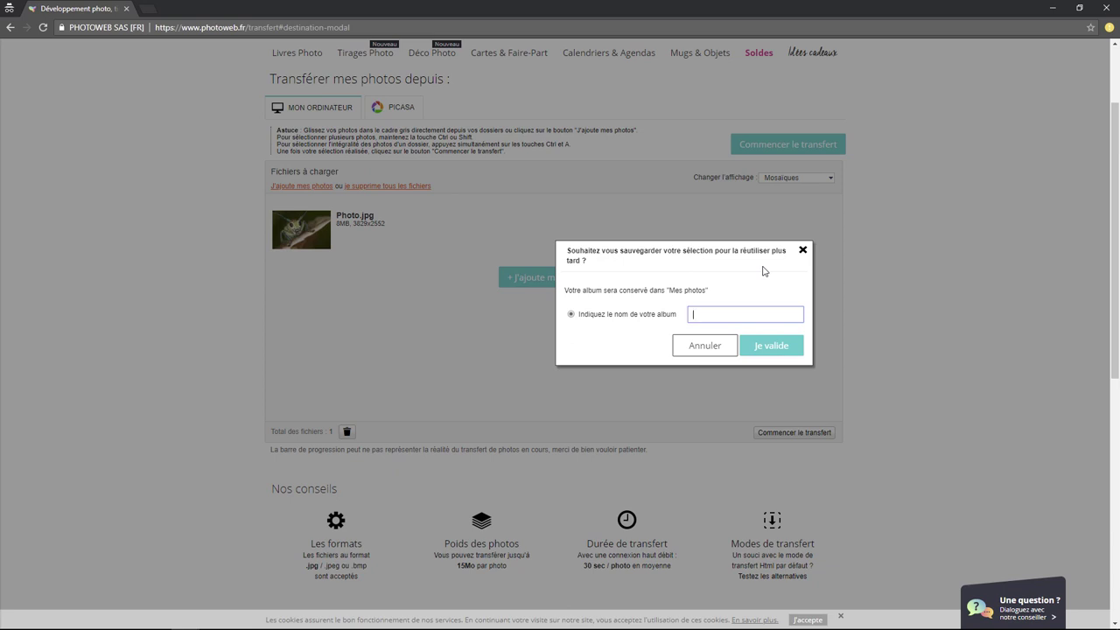
text(Ins)
text(ectes)
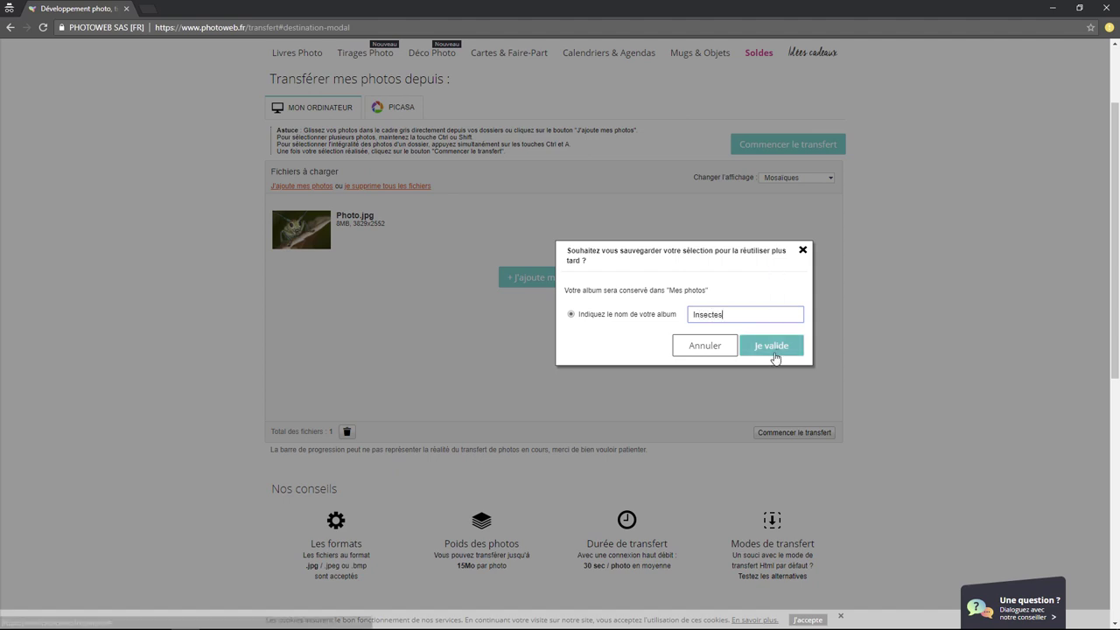
click(773, 346)
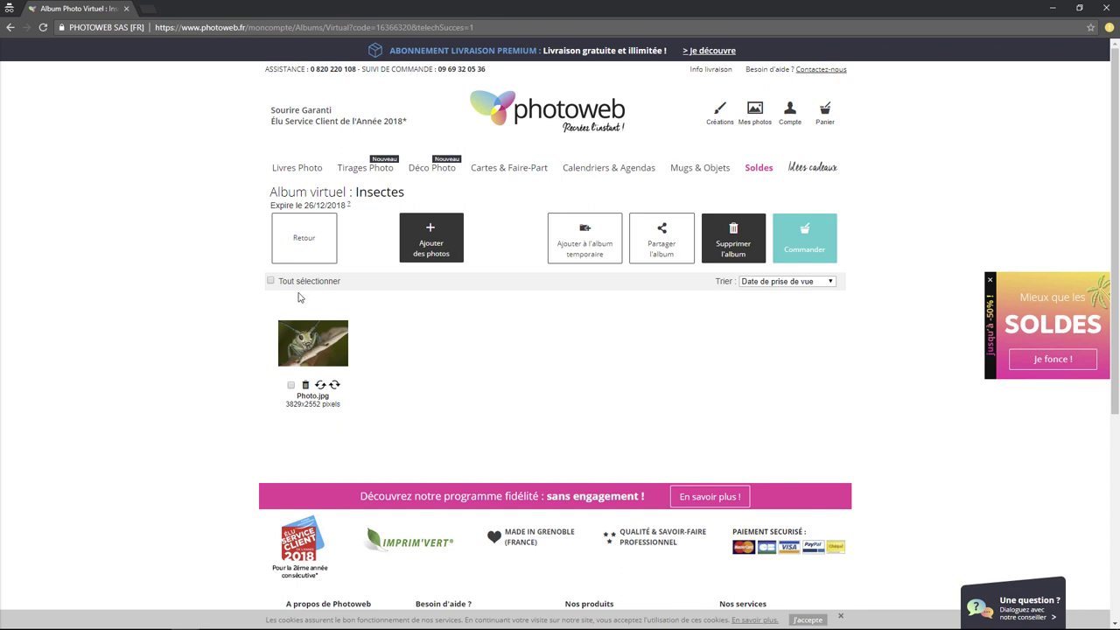
Tick the Photo.jpg thumbnail in the Insectes album once the upload finishes
click(291, 386)
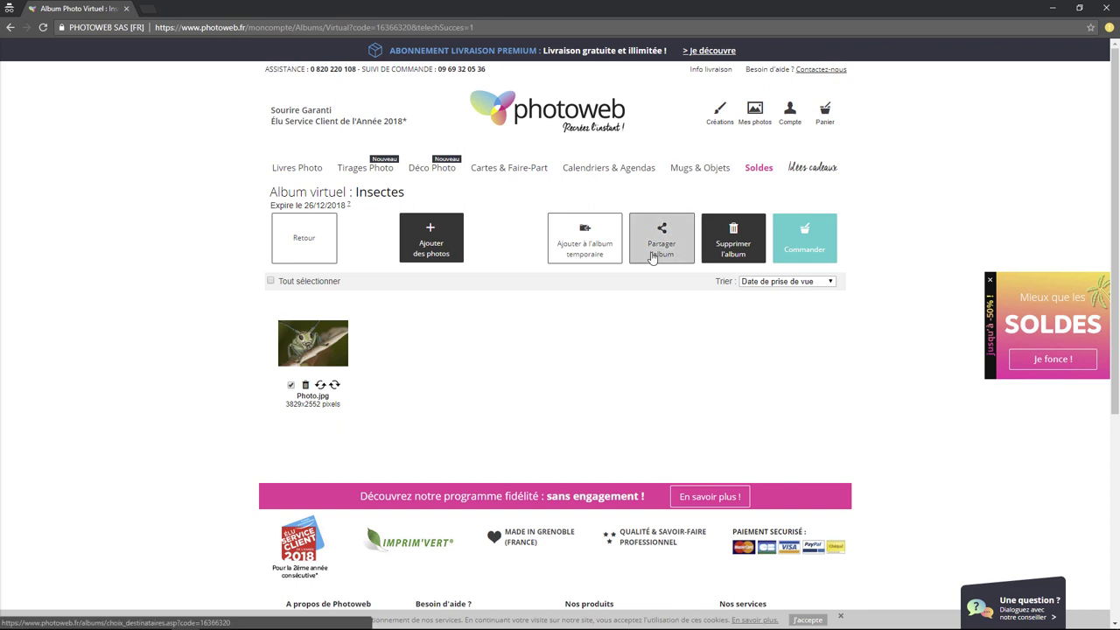
click(804, 243)
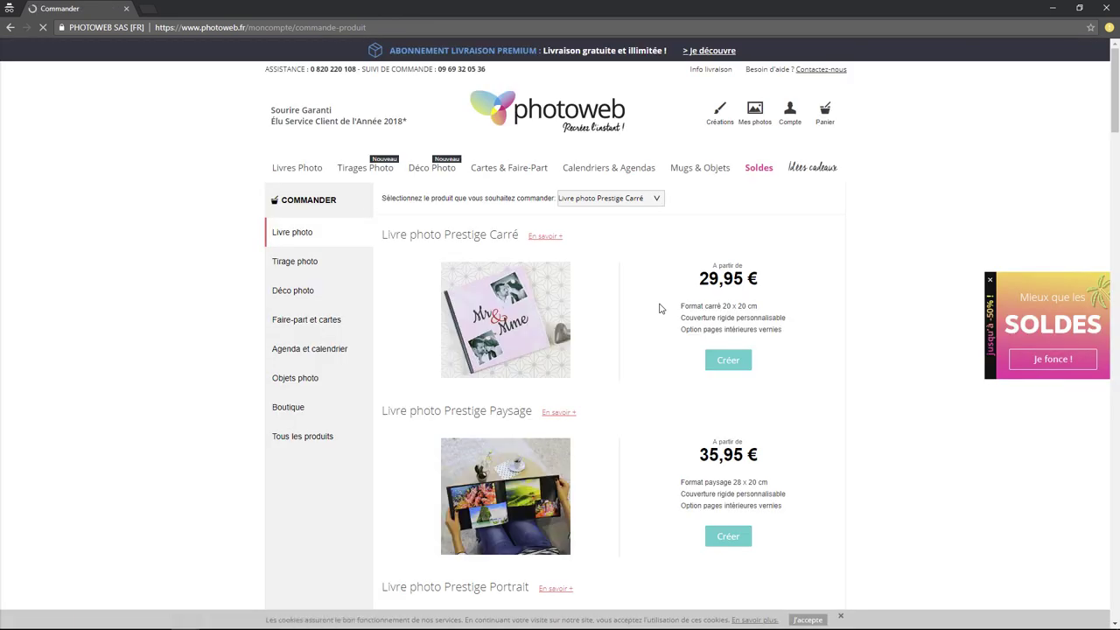
click(313, 261)
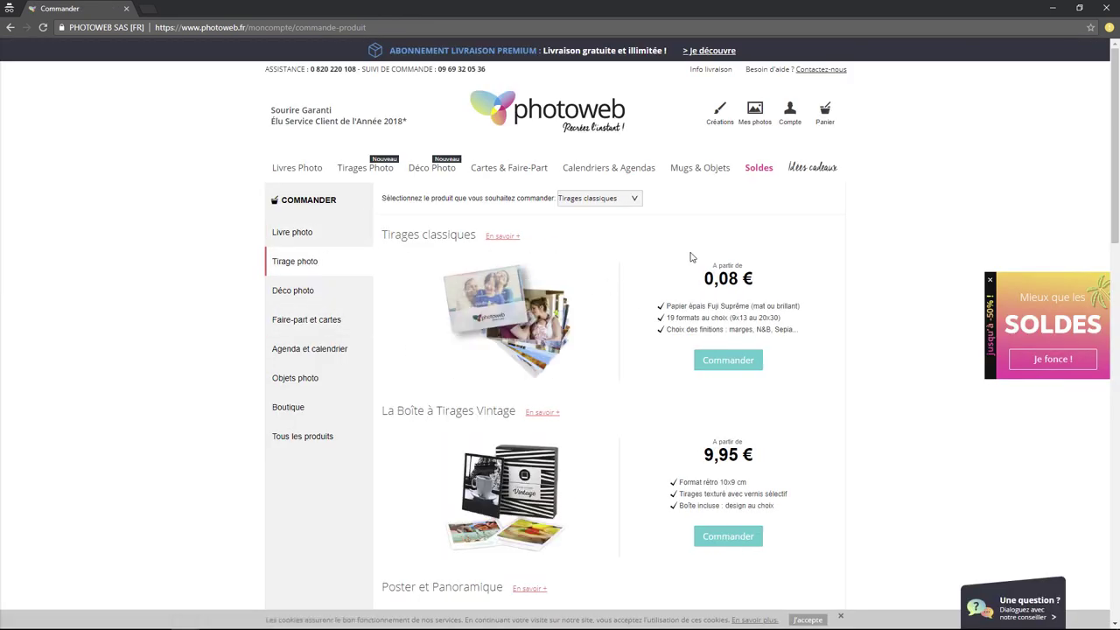
scroll(690, 256, down, 3)
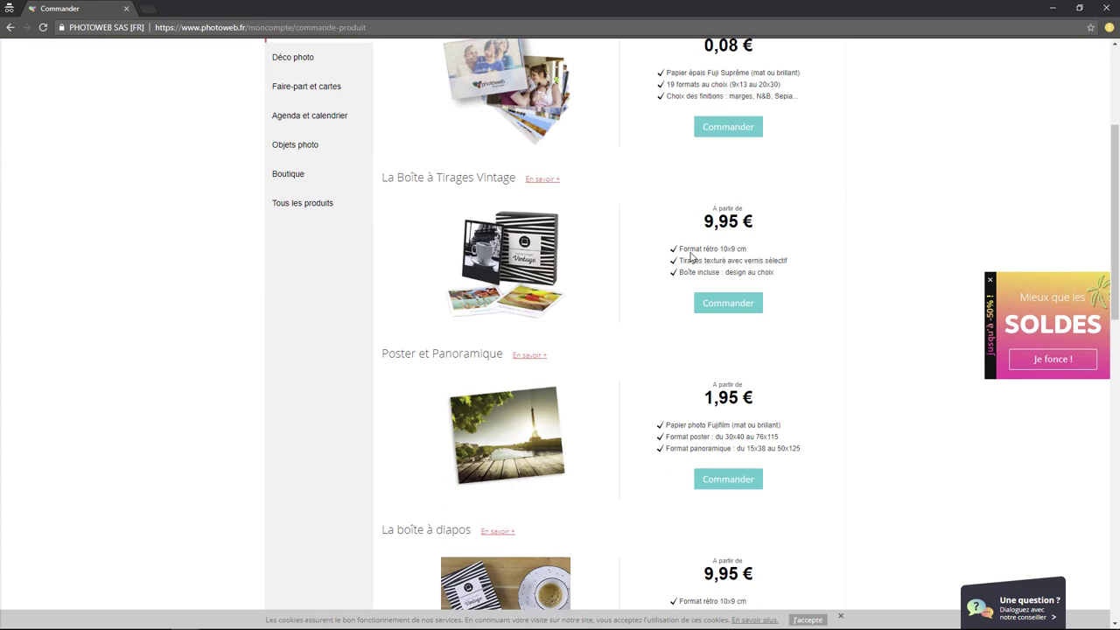
scroll(690, 257, down, 2)
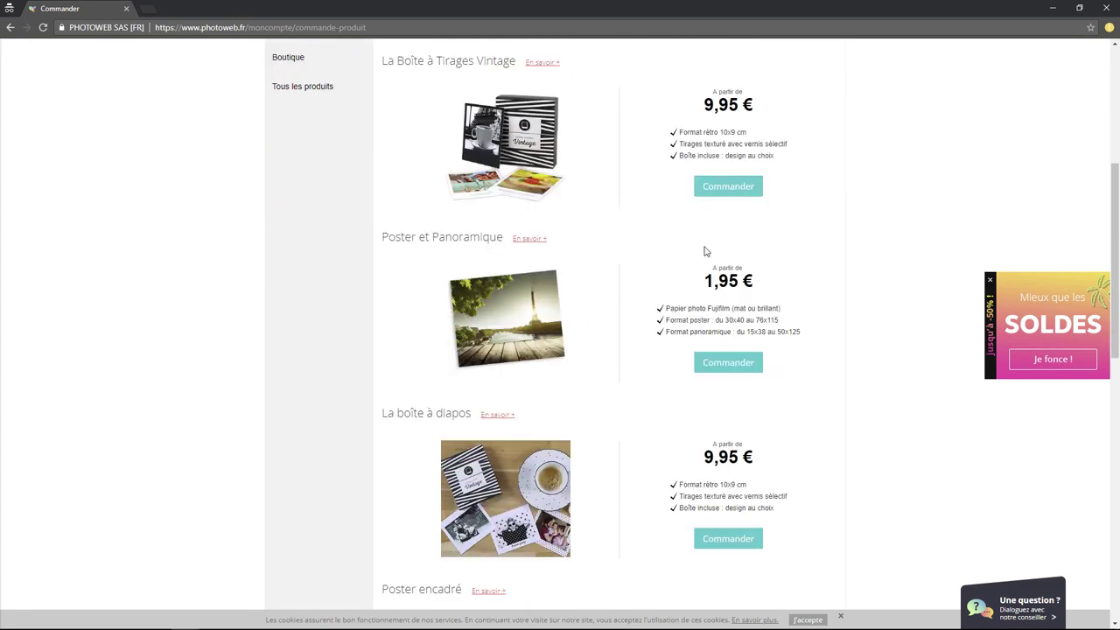
scroll(705, 250, down, 2)
scroll(705, 251, down, 2)
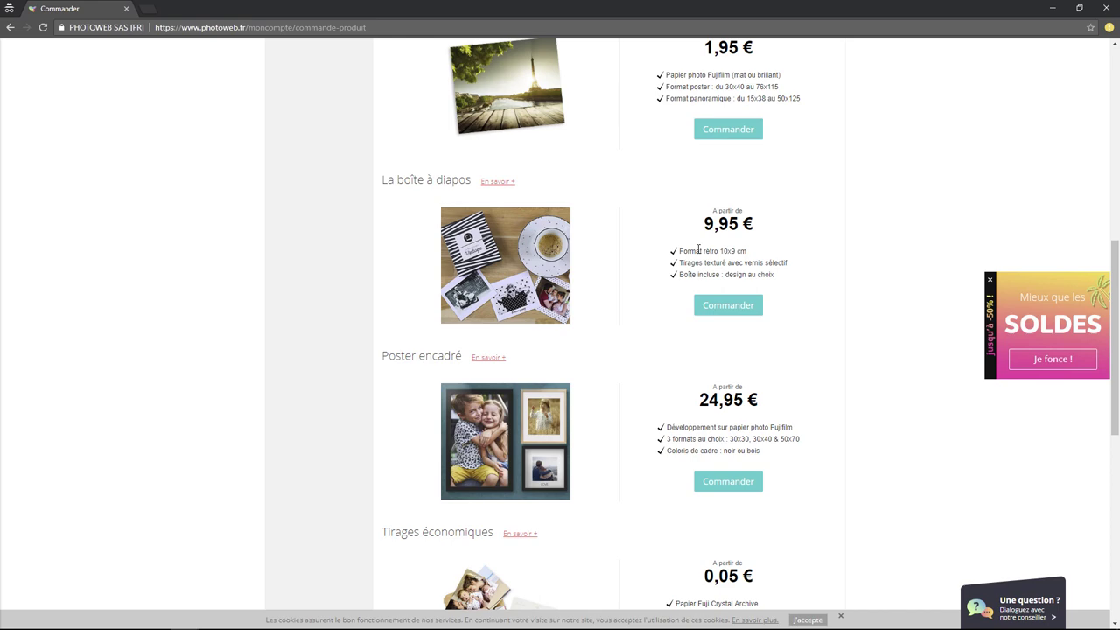
scroll(698, 249, down, 4)
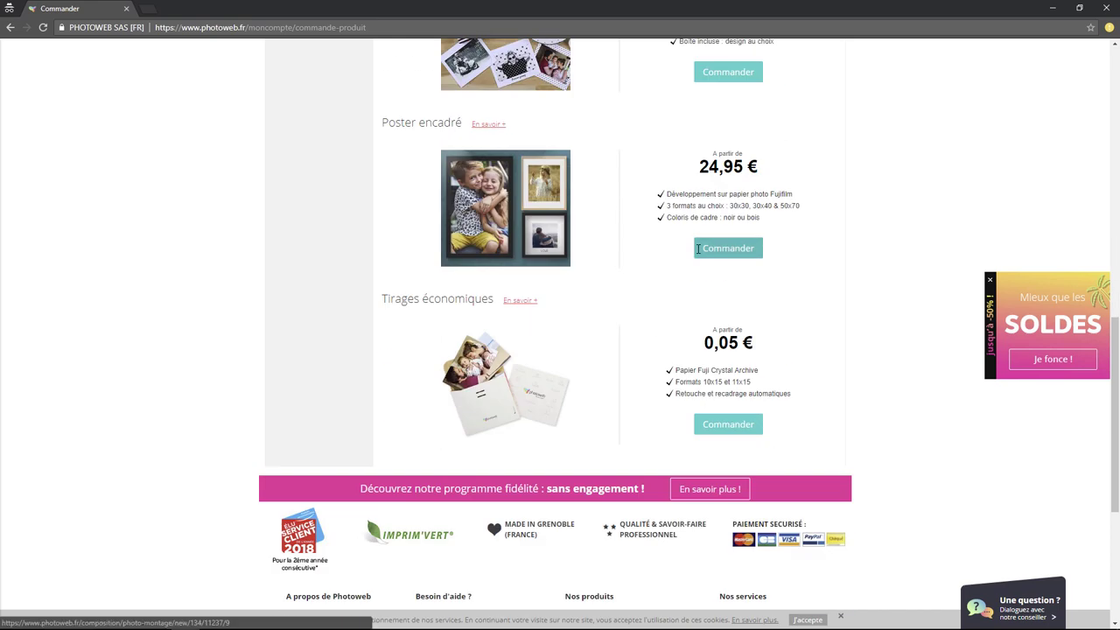
scroll(699, 250, up, 6)
scroll(698, 251, up, 6)
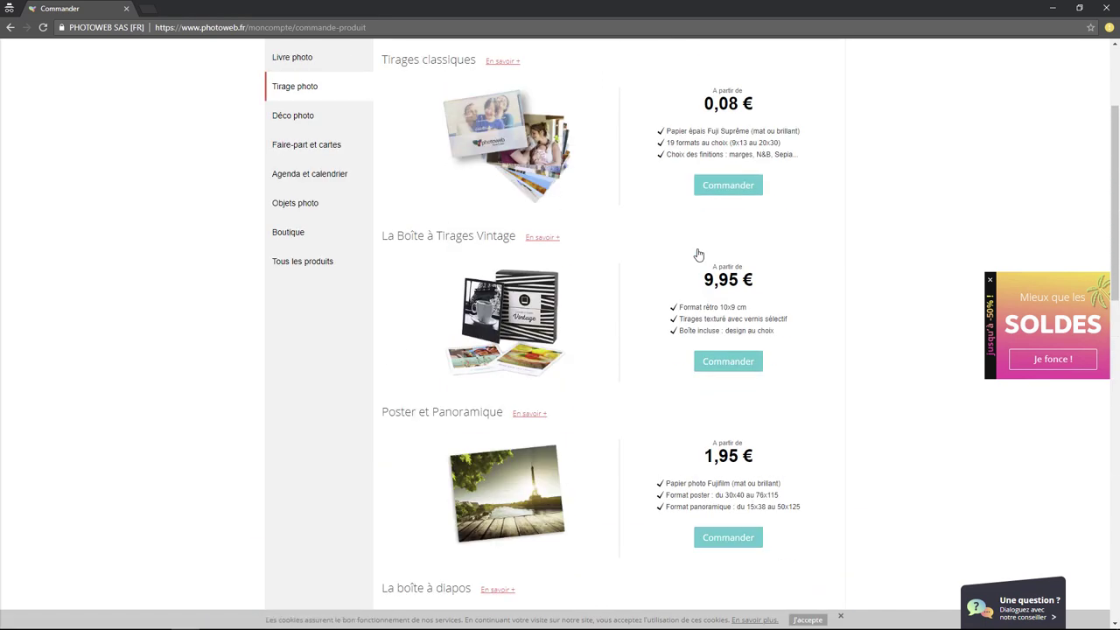
scroll(698, 252, up, 3)
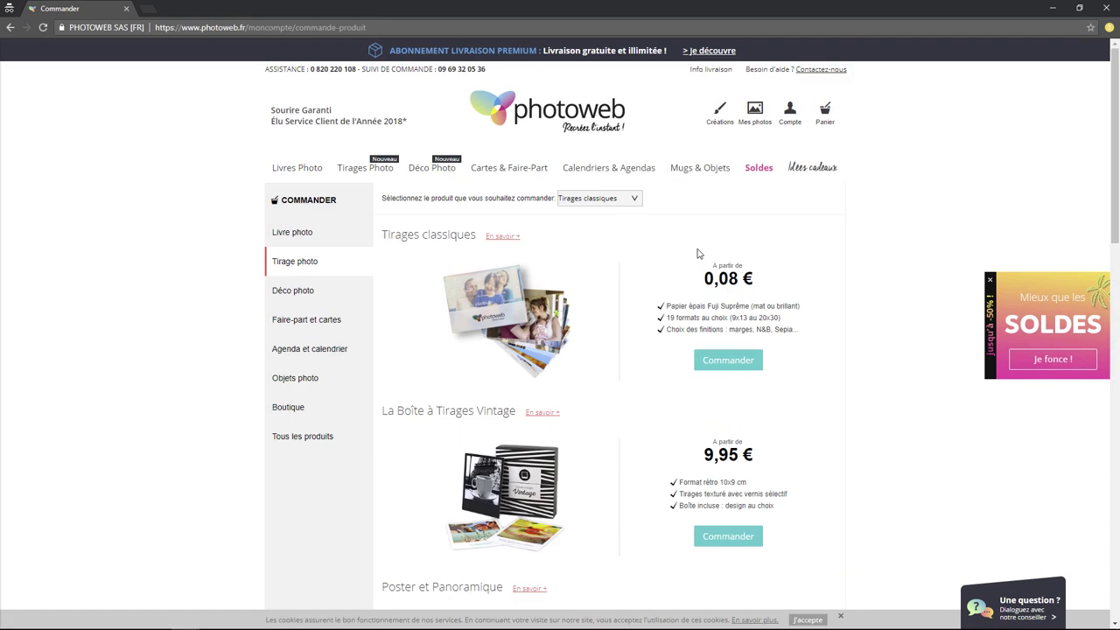
Add Photo.jpg to a Tirages classiques order as a 10x15 print
click(709, 360)
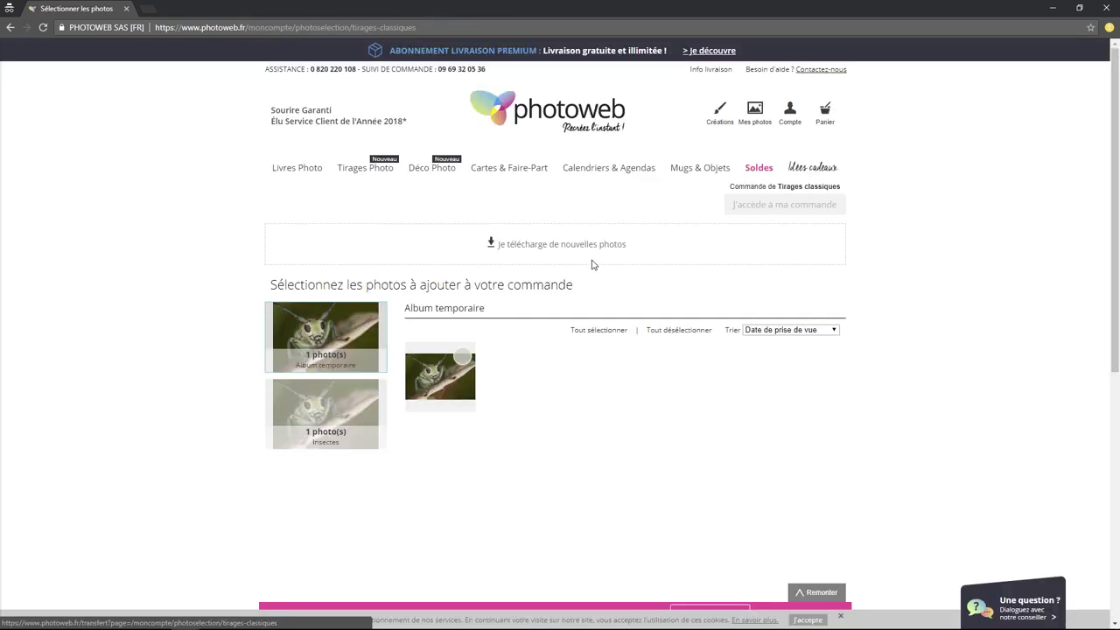
click(458, 357)
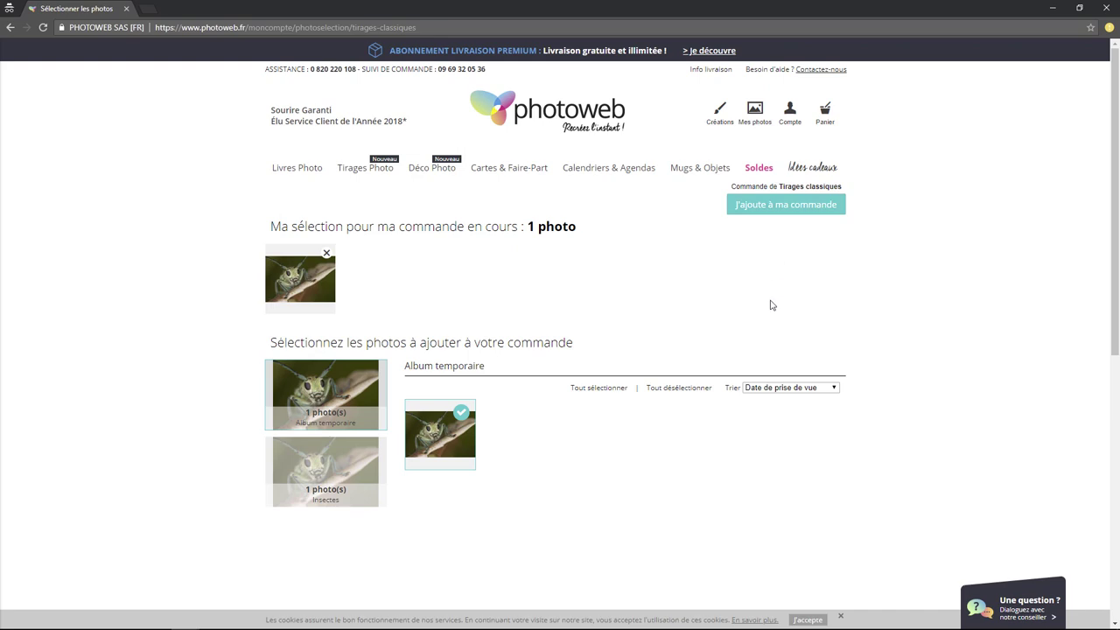
scroll(772, 305, down, 3)
scroll(818, 275, up, 3)
click(792, 214)
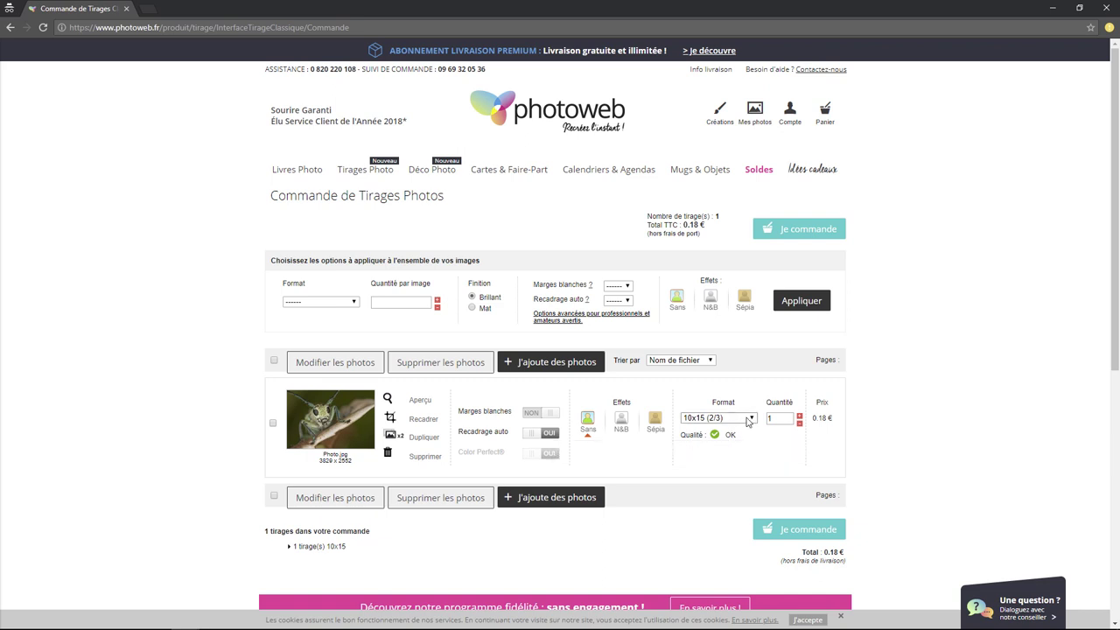
Change Photo.jpg's format to the 76x115 (2/3) poster (29.95 €) and open Windows Calculator
click(751, 419)
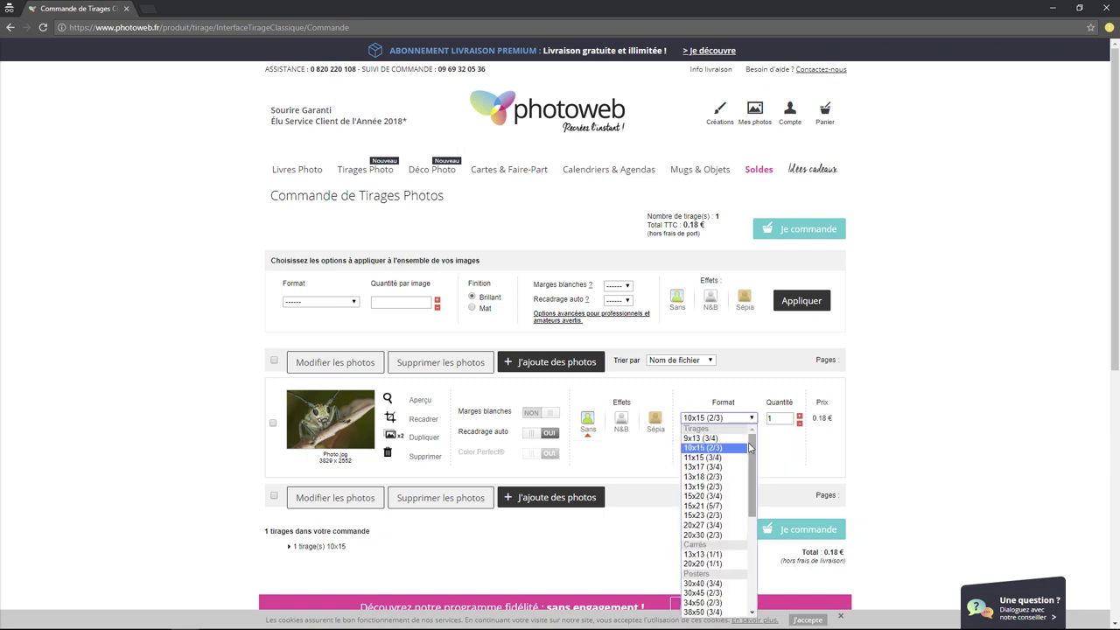
drag(752, 464, 753, 554)
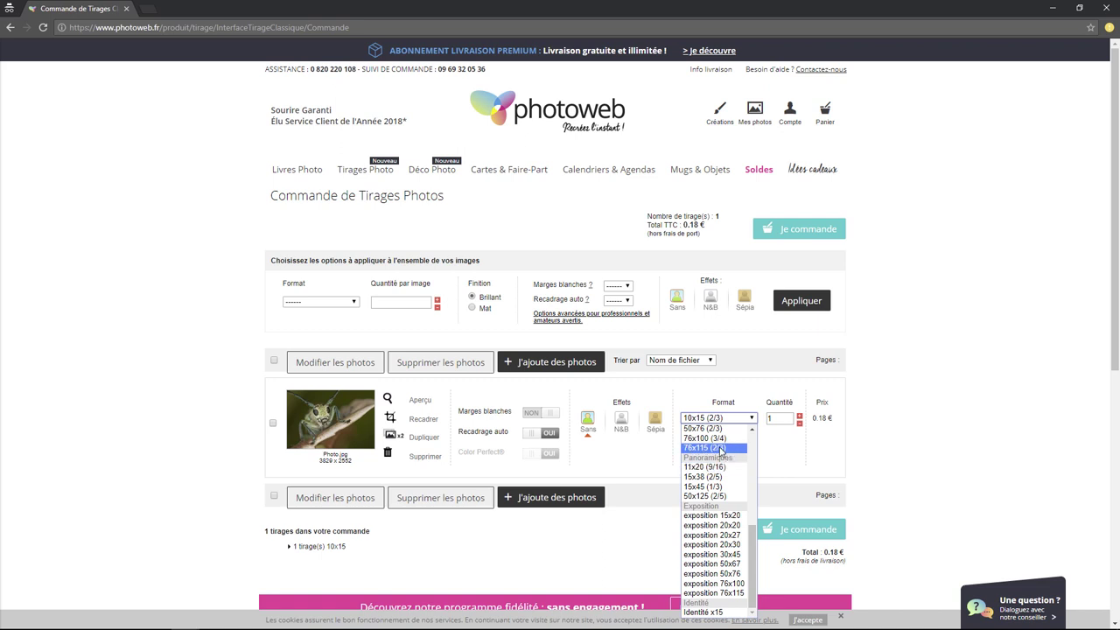
click(721, 448)
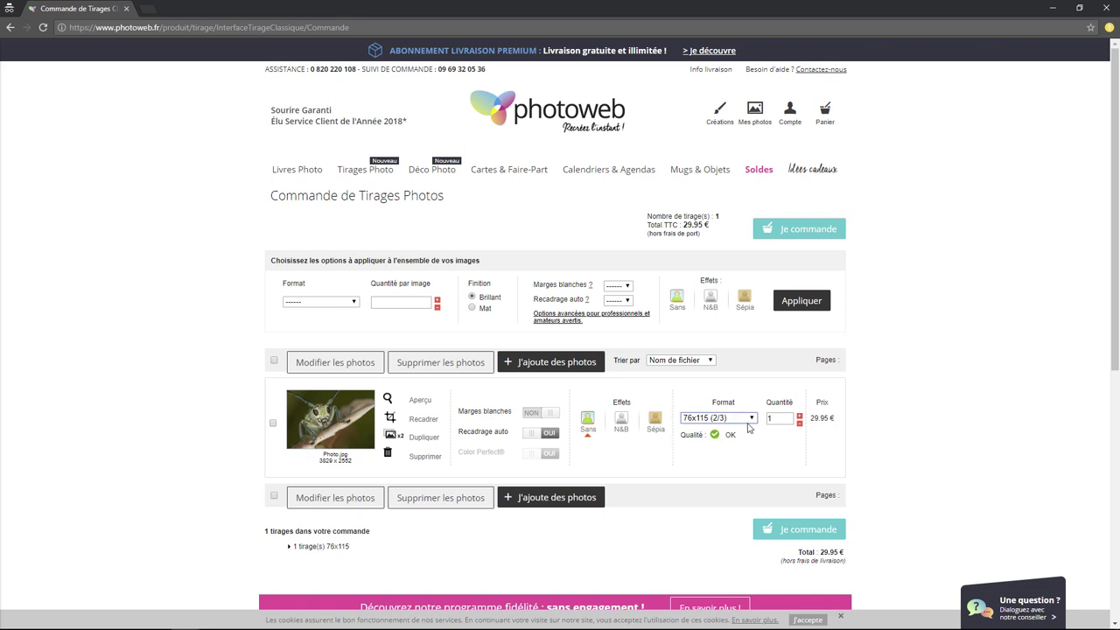
click(751, 419)
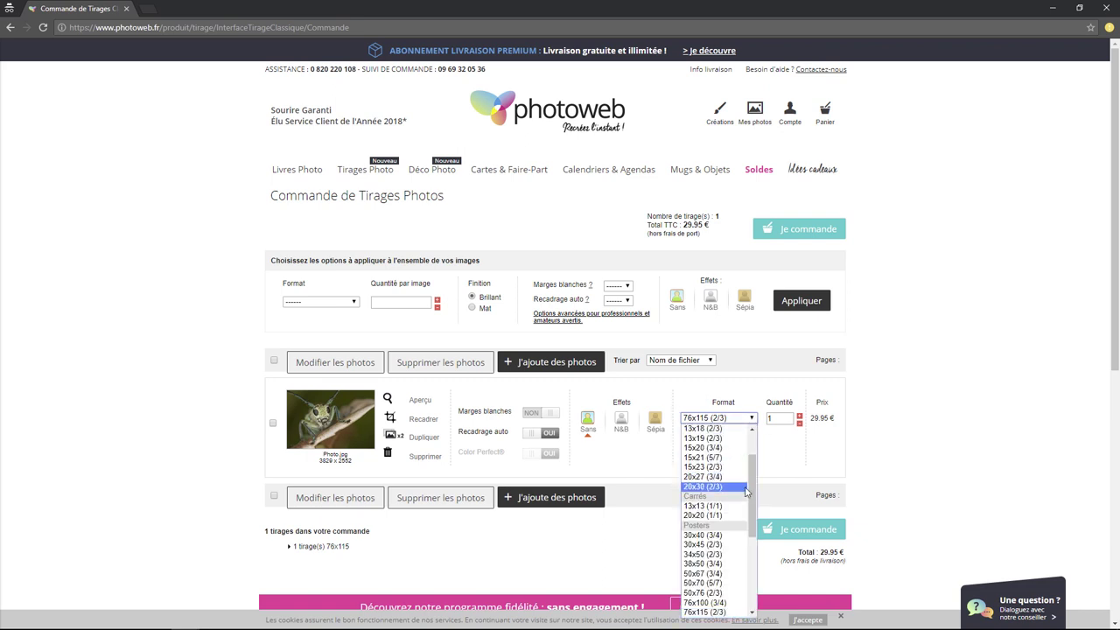
mouse_move(750, 493)
mouse_down()
mouse_move(750, 569)
mouse_move(763, 457)
mouse_move(759, 581)
mouse_up()
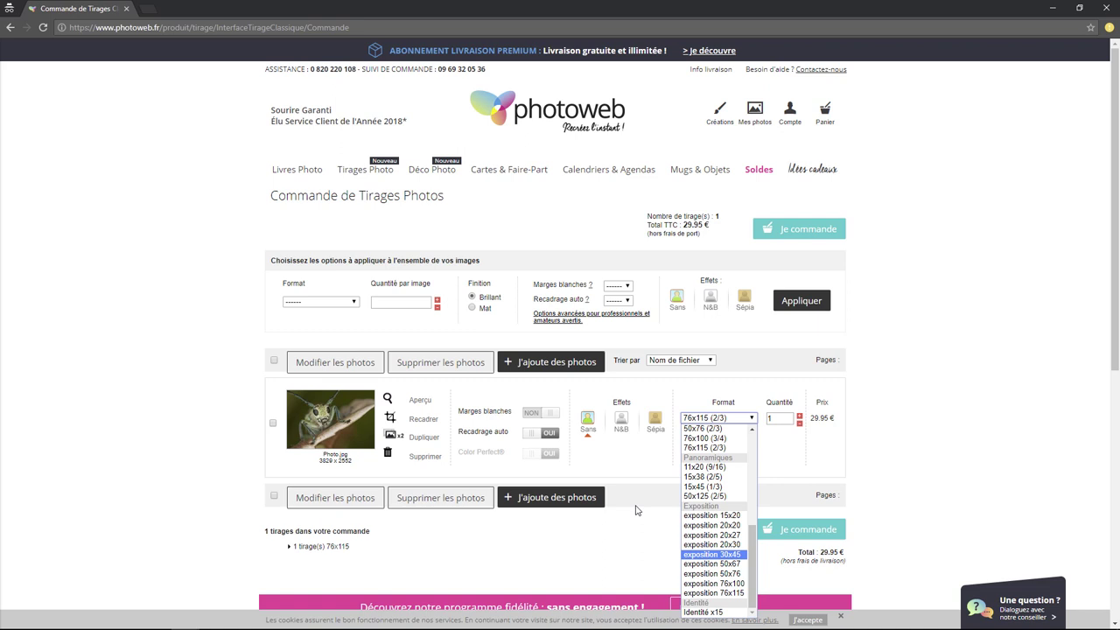
key(XF86Calculator)
mouse_move(725, 193)
mouse_down()
mouse_move(972, 239)
mouse_move(958, 229)
mouse_up()
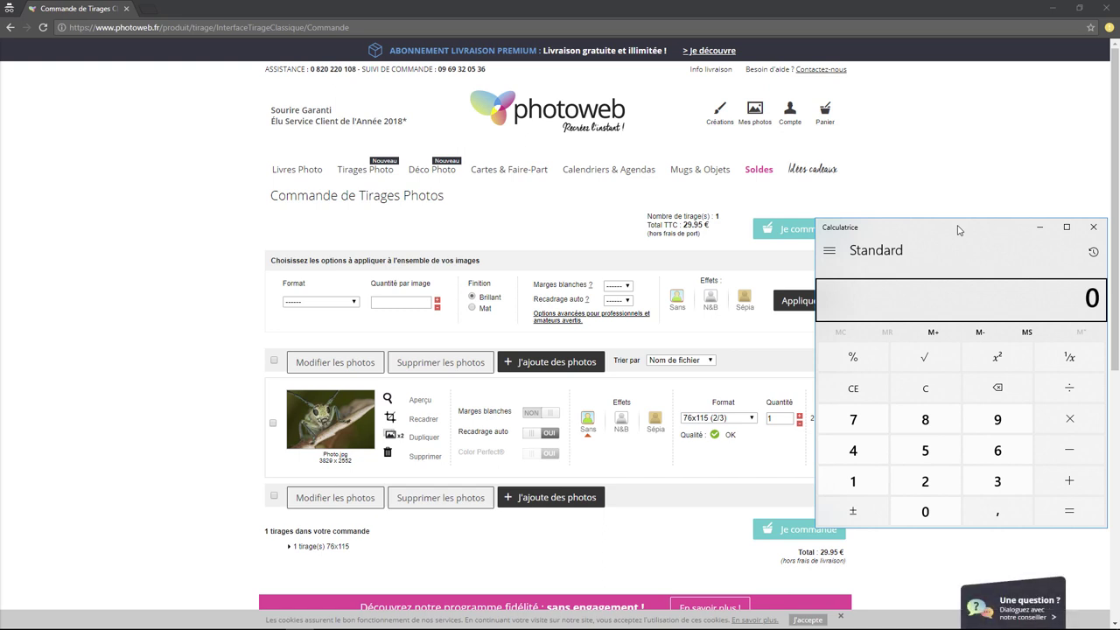
Convert the 115 cm print length to inches: 115 ÷ 2,54 = 45,28
click(854, 482)
click(858, 483)
click(924, 453)
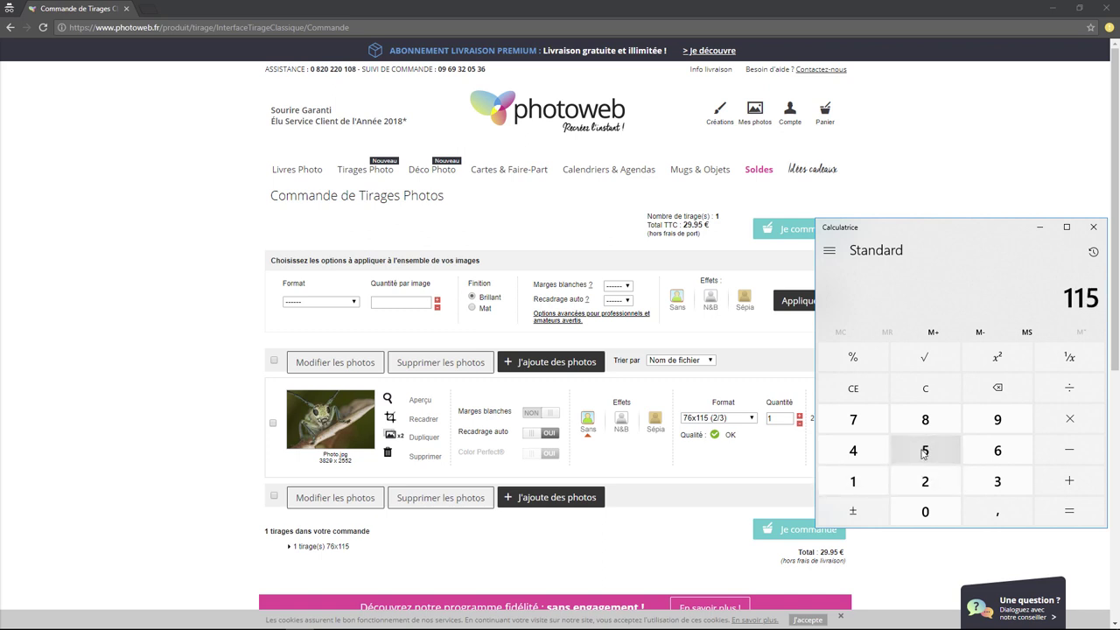
click(1081, 392)
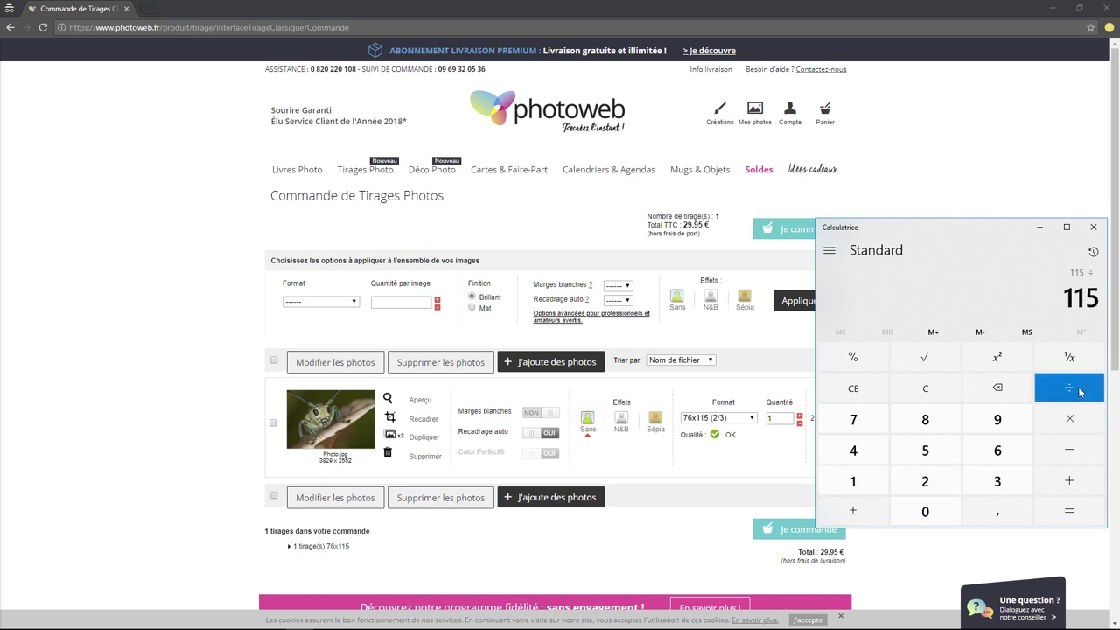
click(940, 491)
click(998, 512)
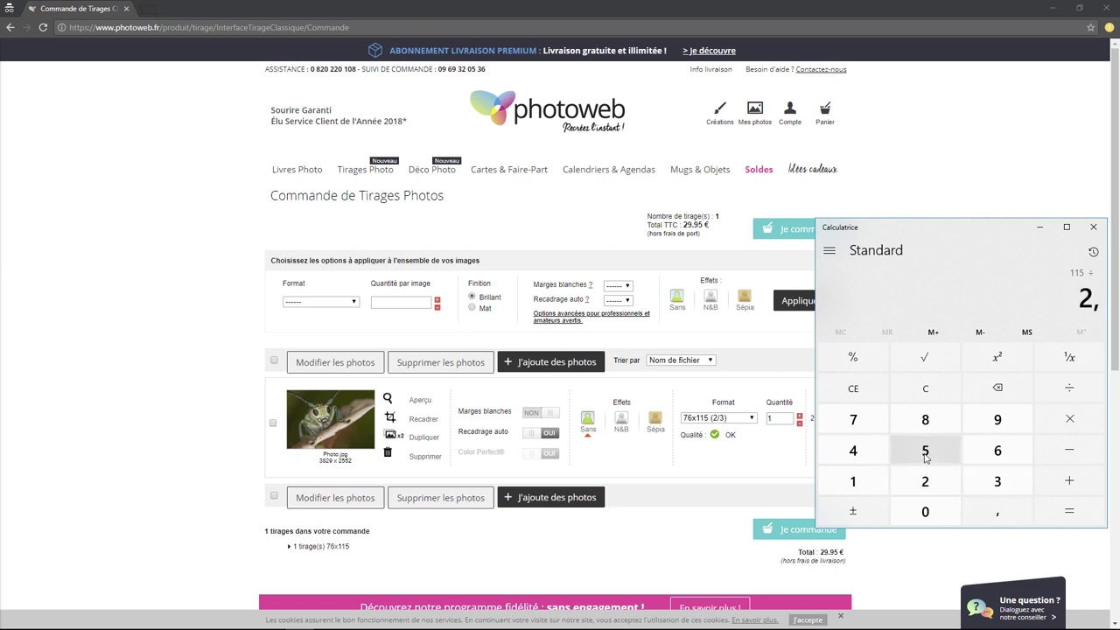
click(926, 450)
click(858, 454)
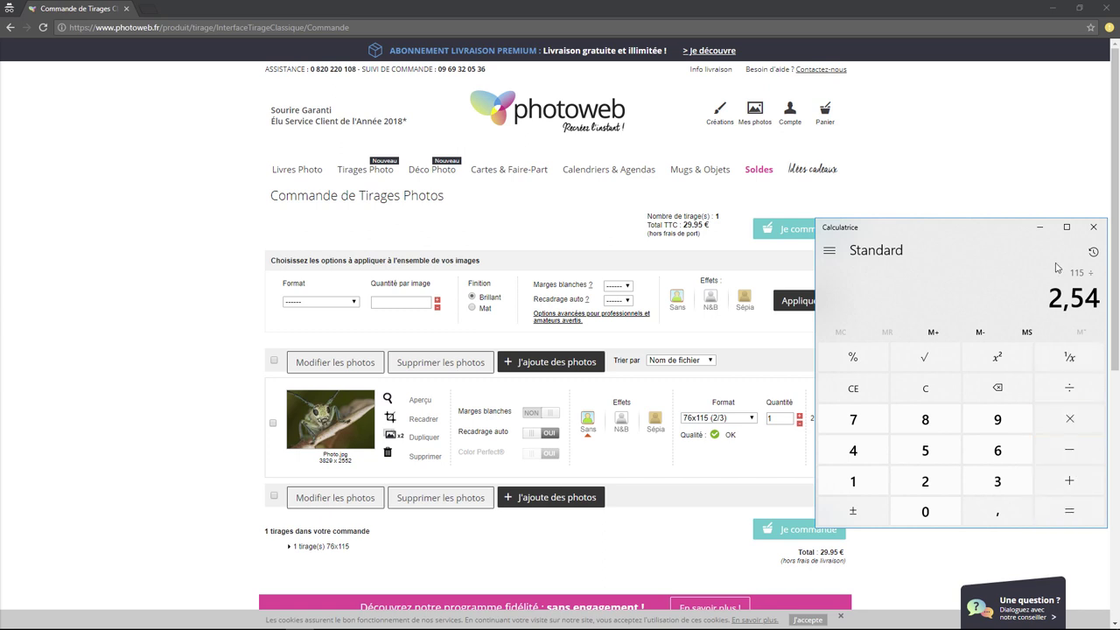
click(1063, 510)
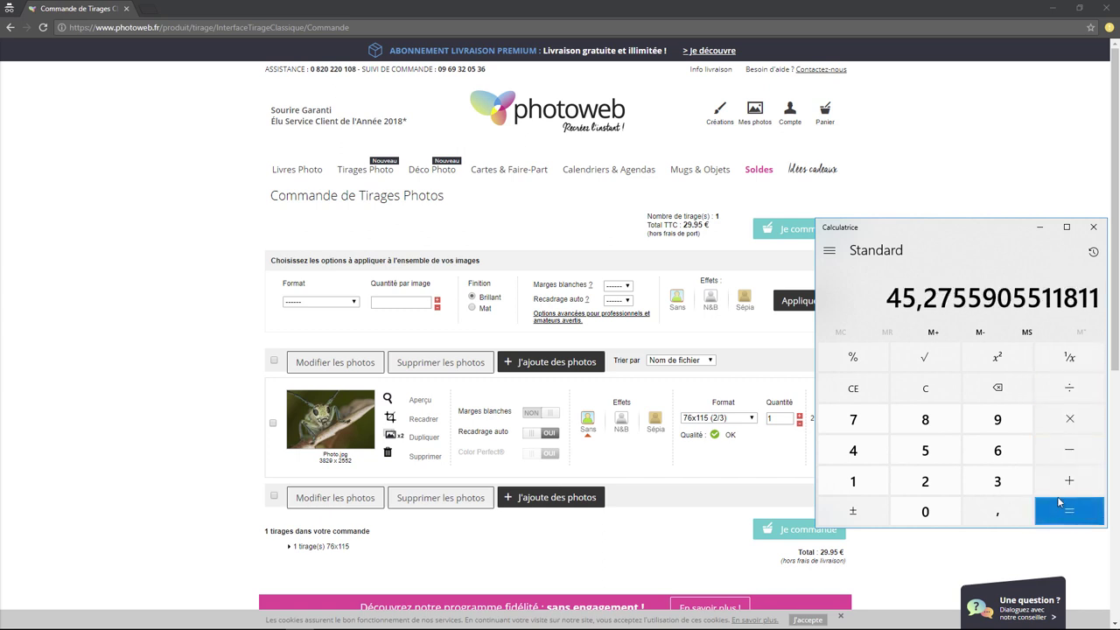
drag(957, 228, 914, 171)
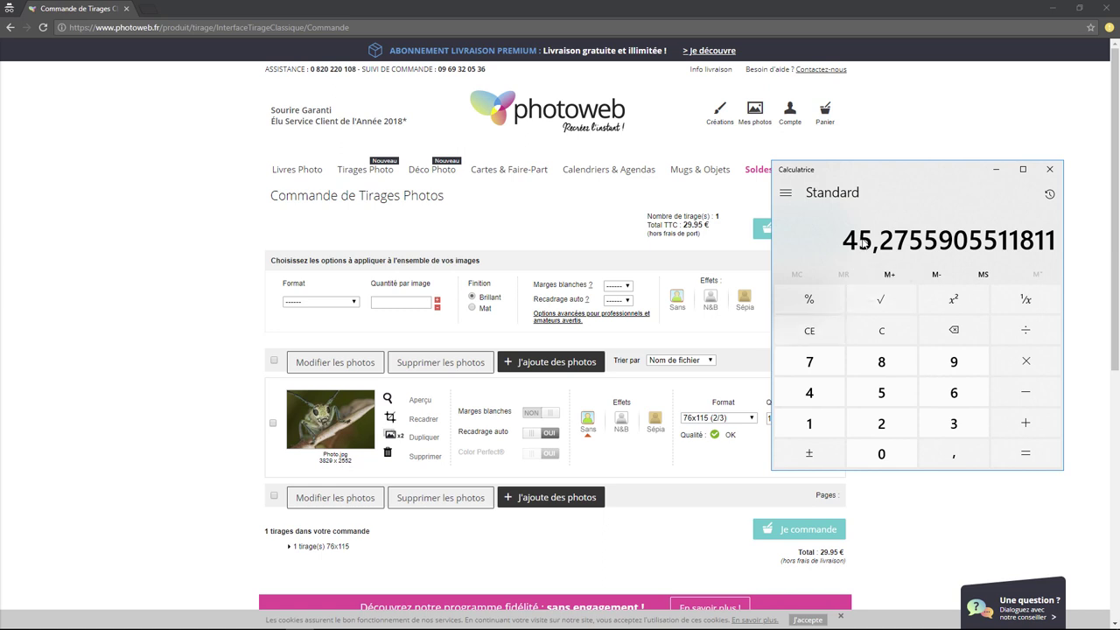
Take the reciprocal and multiply by 3829 pixels, giving about 84,57 dpi
click(1028, 303)
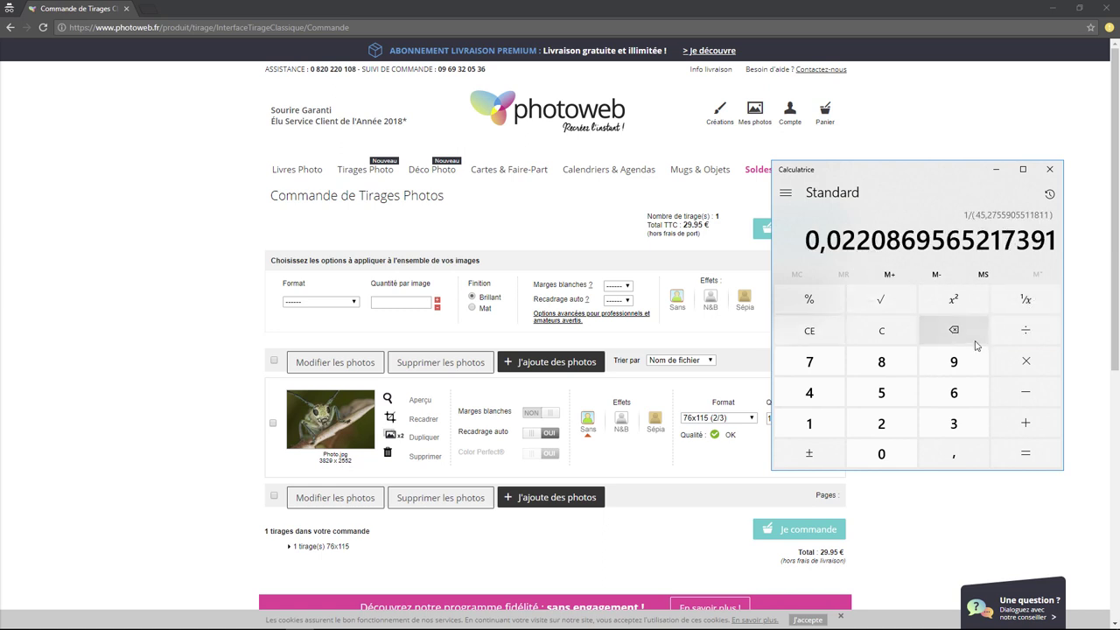
click(1031, 363)
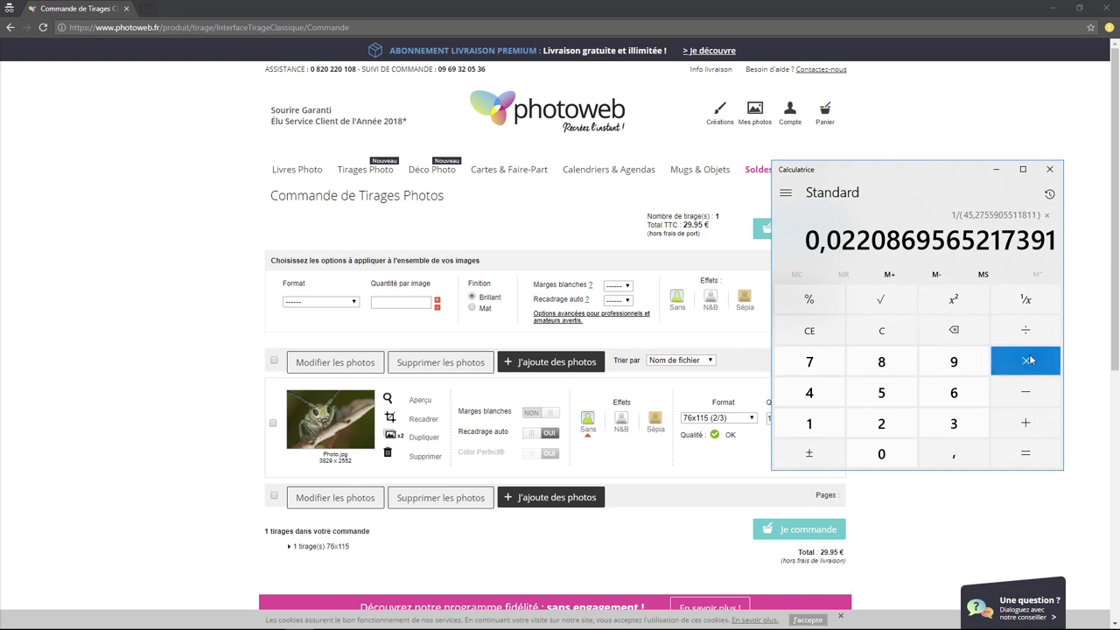
click(950, 426)
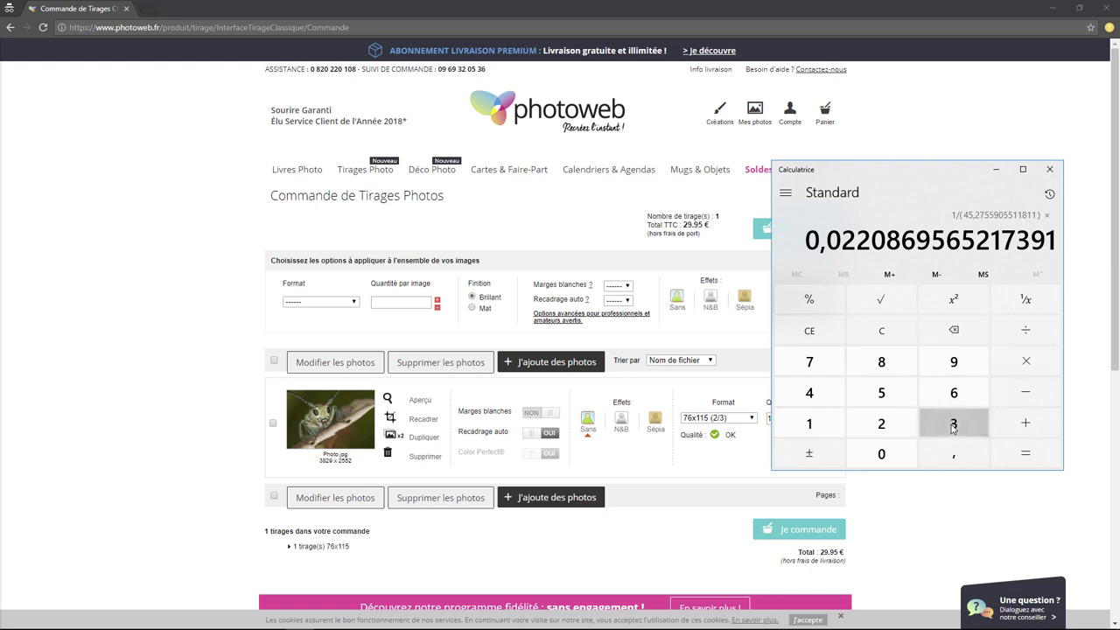
click(899, 371)
click(884, 425)
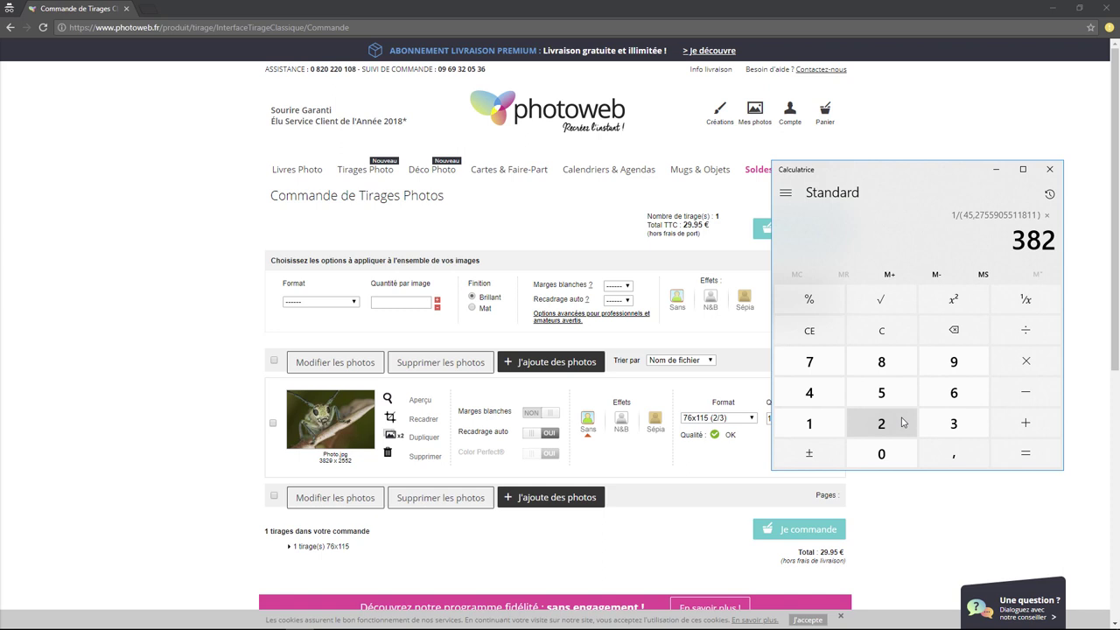
click(952, 364)
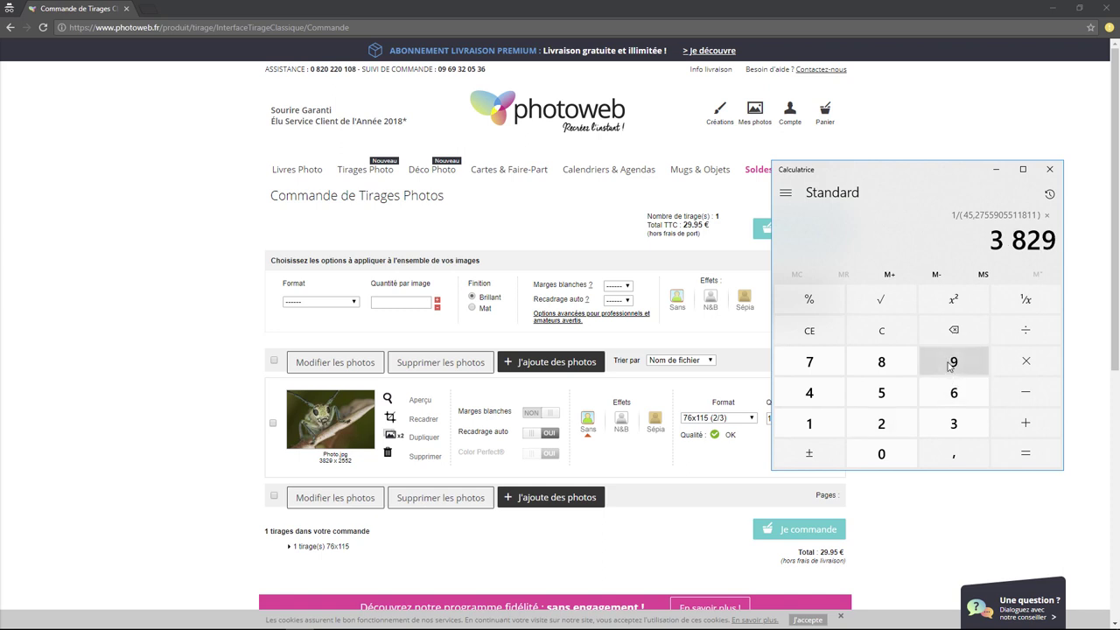
click(1026, 453)
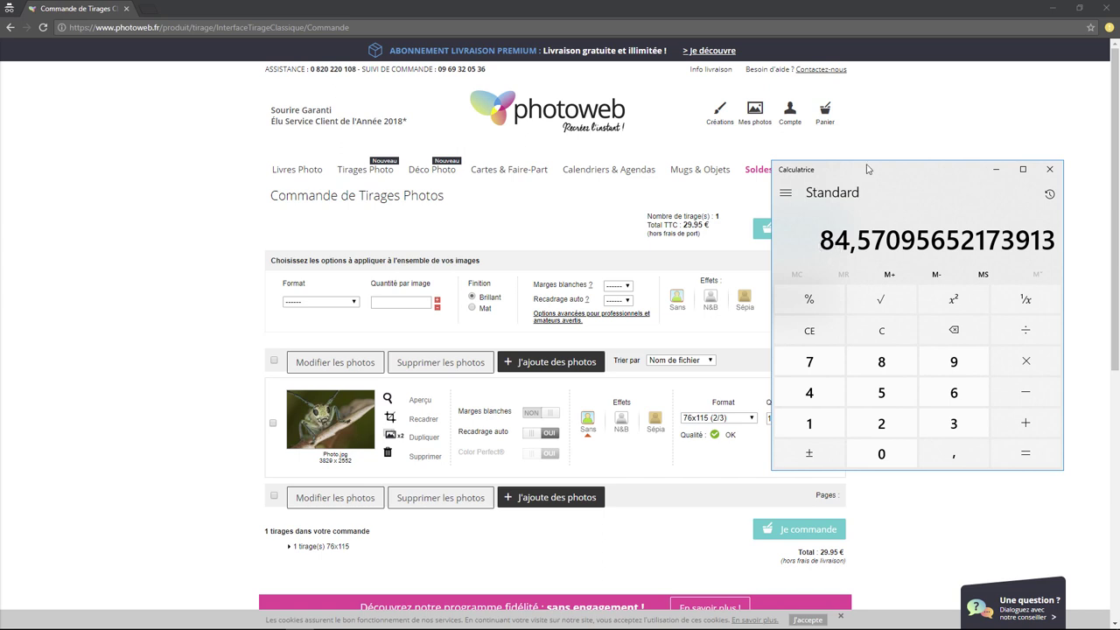
Drag OuiOuiPhoto's Recul slider to 130 cm, showing 83 dpi needed
drag(868, 170, 833, 127)
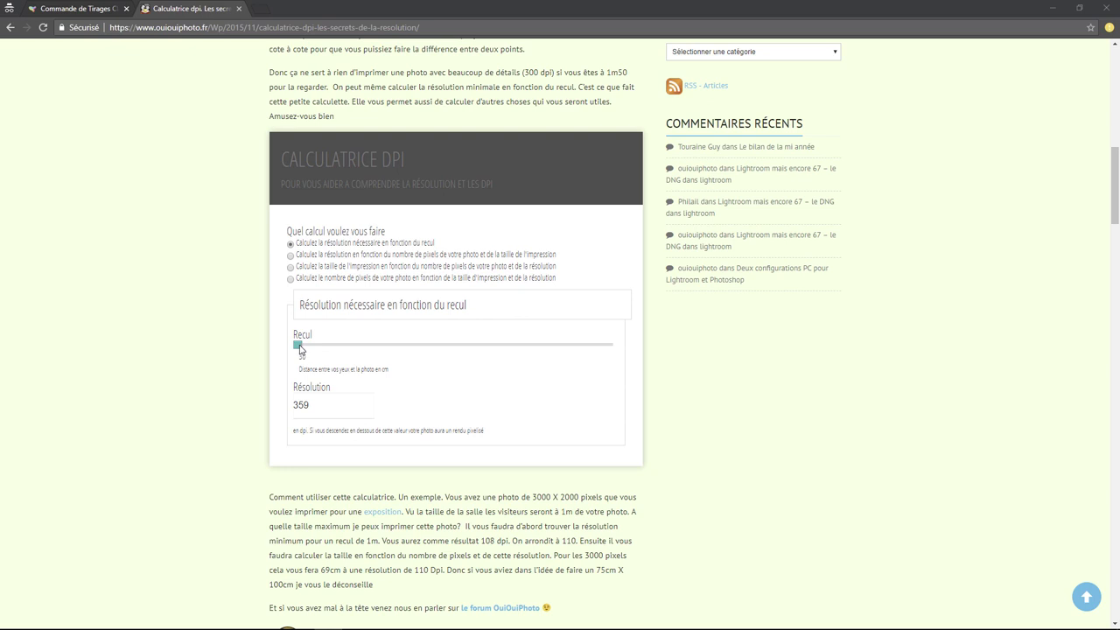
drag(298, 346, 389, 353)
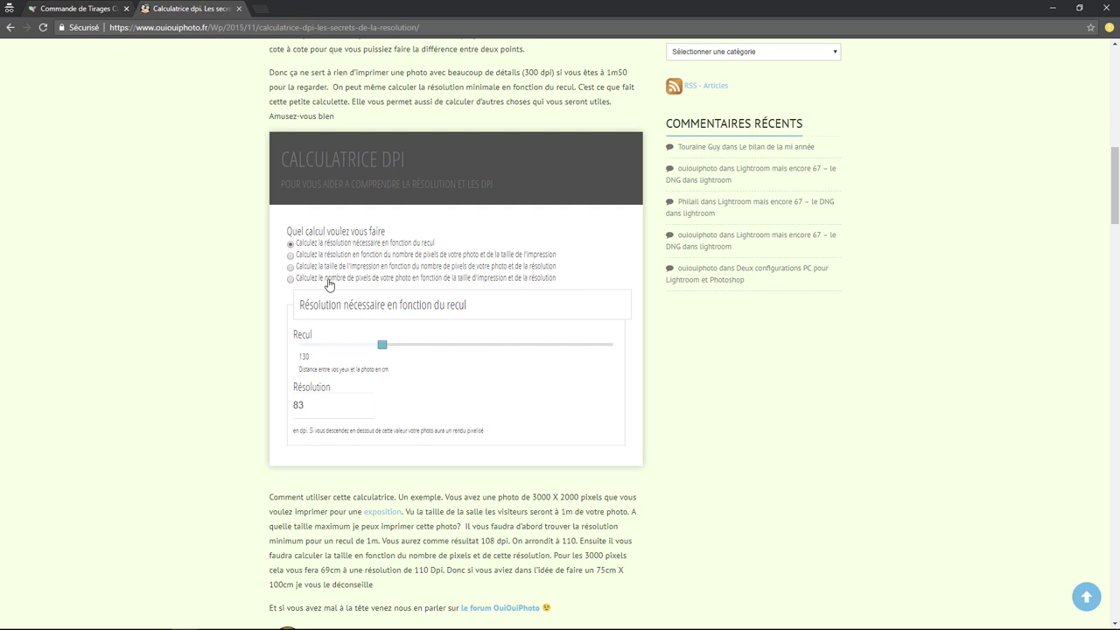
Compute pixels from print size: a 115 cm long edge at 300 dpi needs 13 583 pixels
click(328, 278)
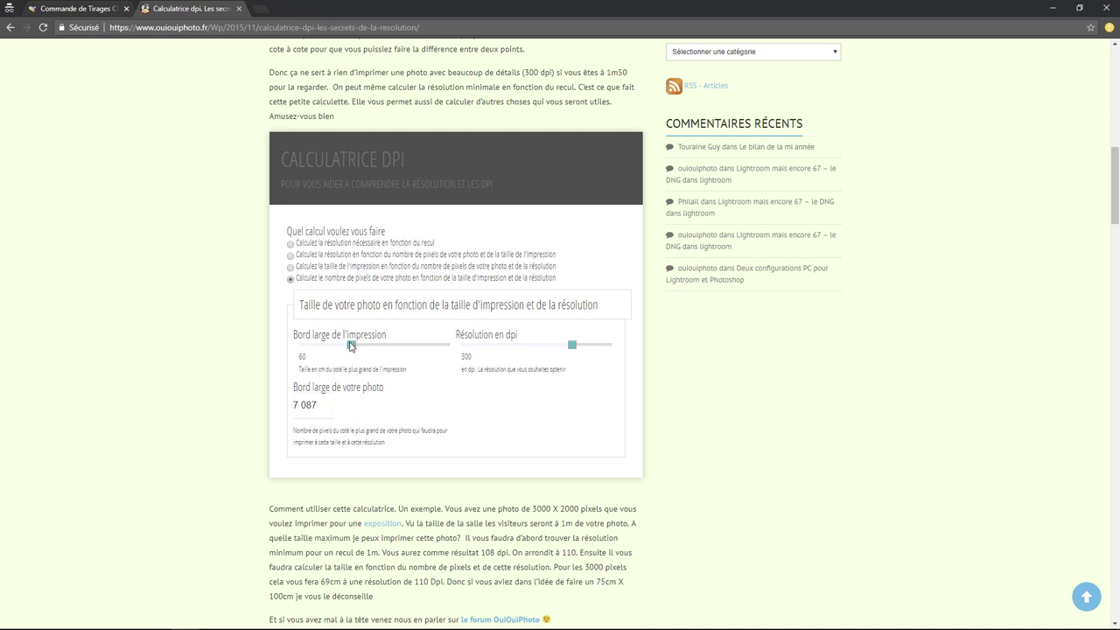
drag(350, 345, 421, 350)
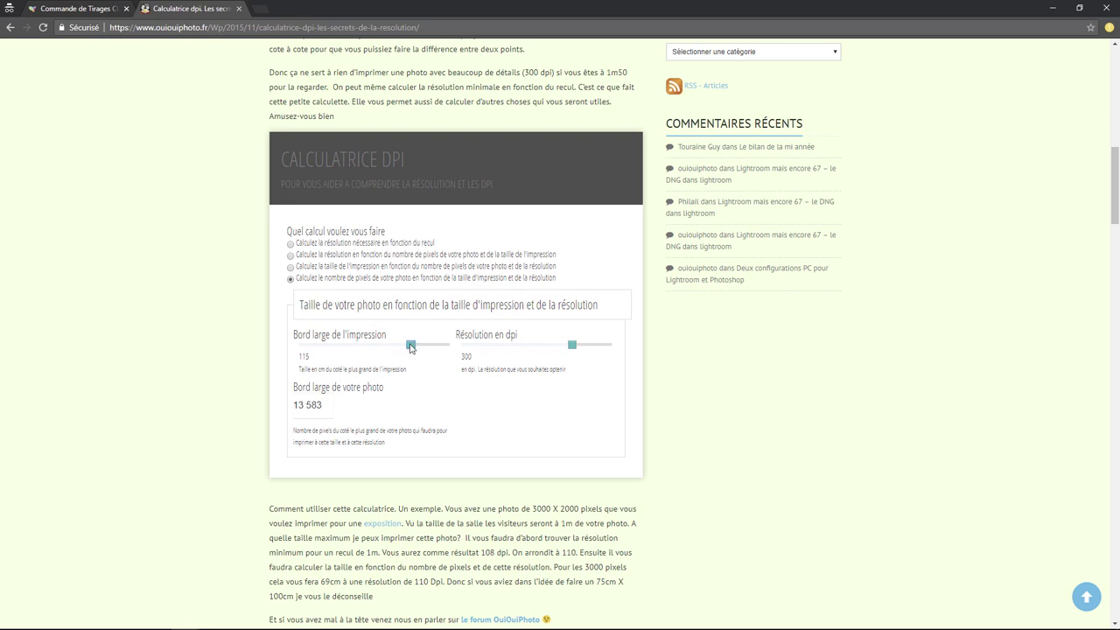